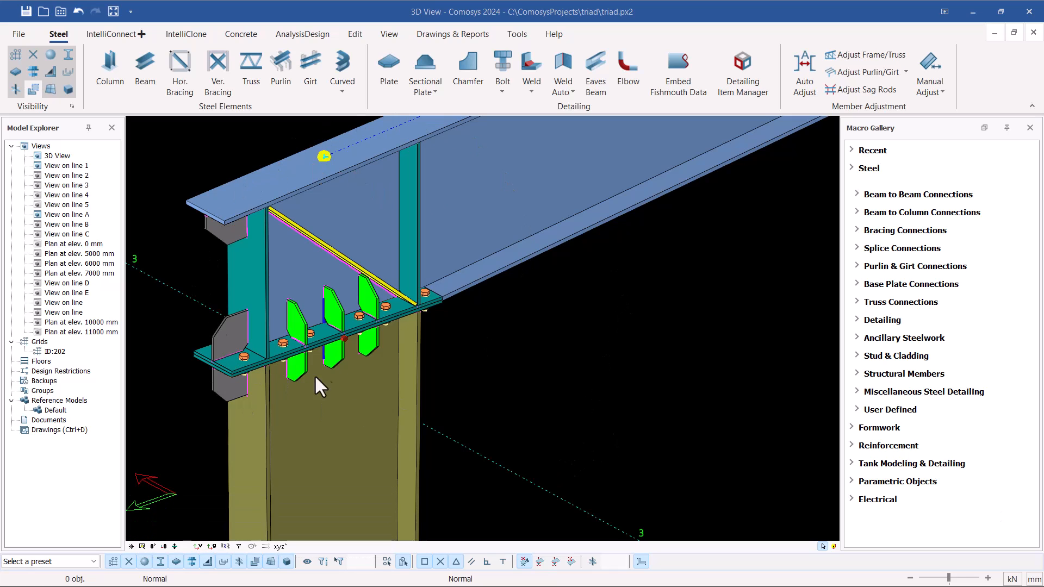
# - Examine the existing portal frame, looking at its two column-to-rafter connections, the member splices and the overall frame
pyautogui.scroll(2, 319, 326)
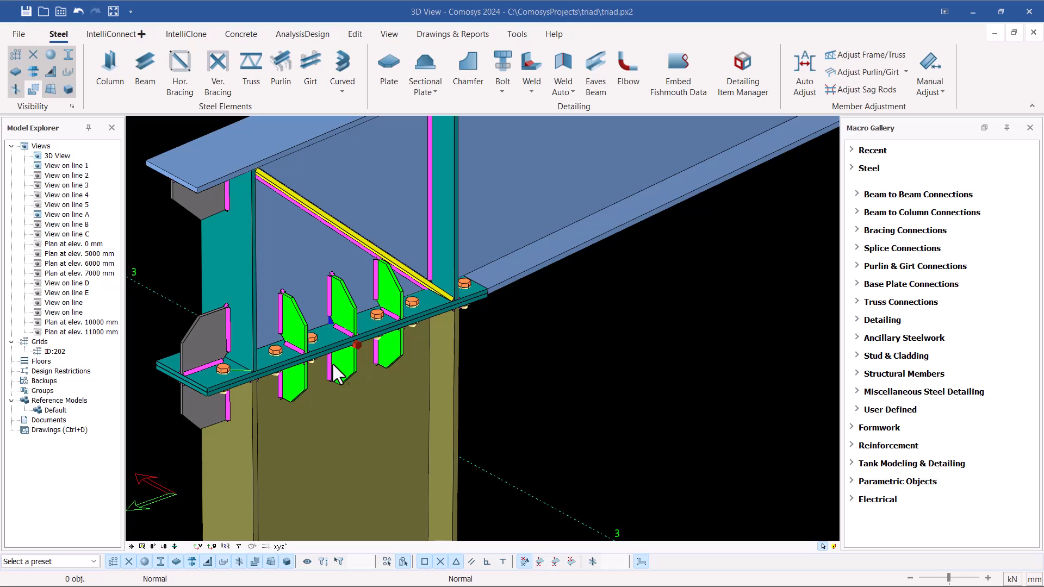
pyautogui.scroll(-4, 299, 359)
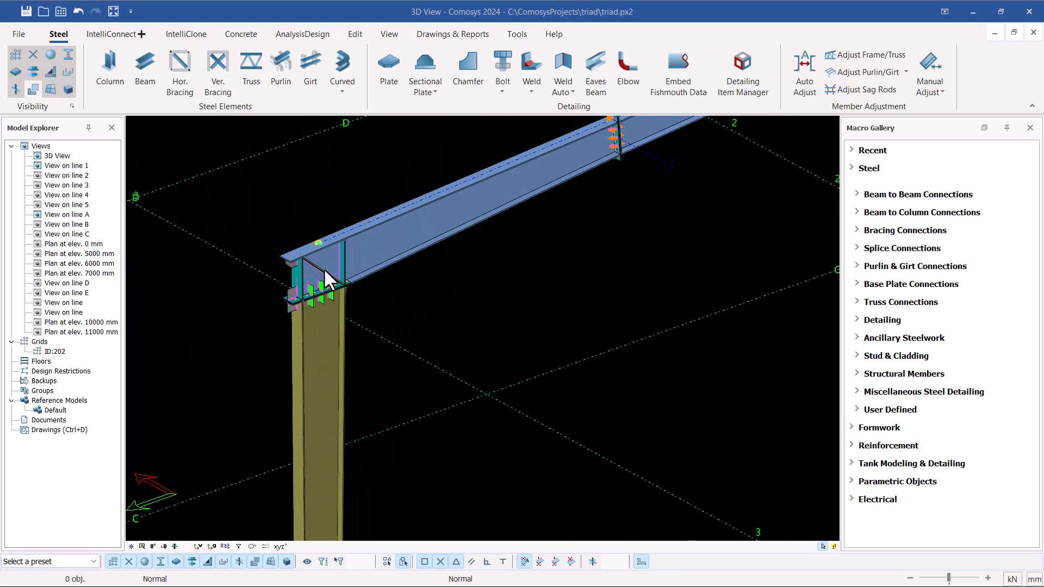
pyautogui.scroll(-2, 326, 280)
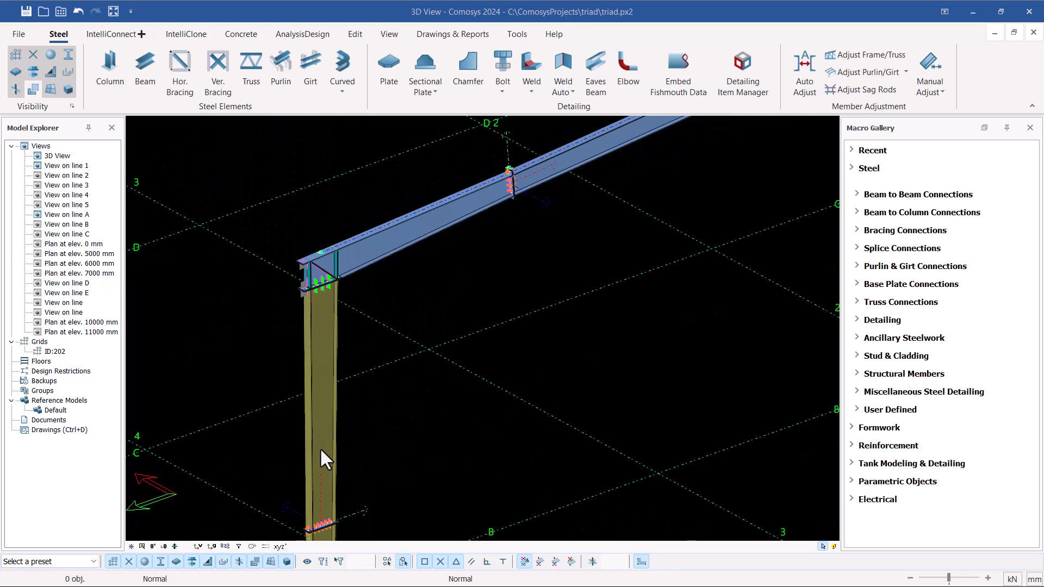
pyautogui.moveTo(322, 448); pyautogui.dragTo(331, 406, button='middle')
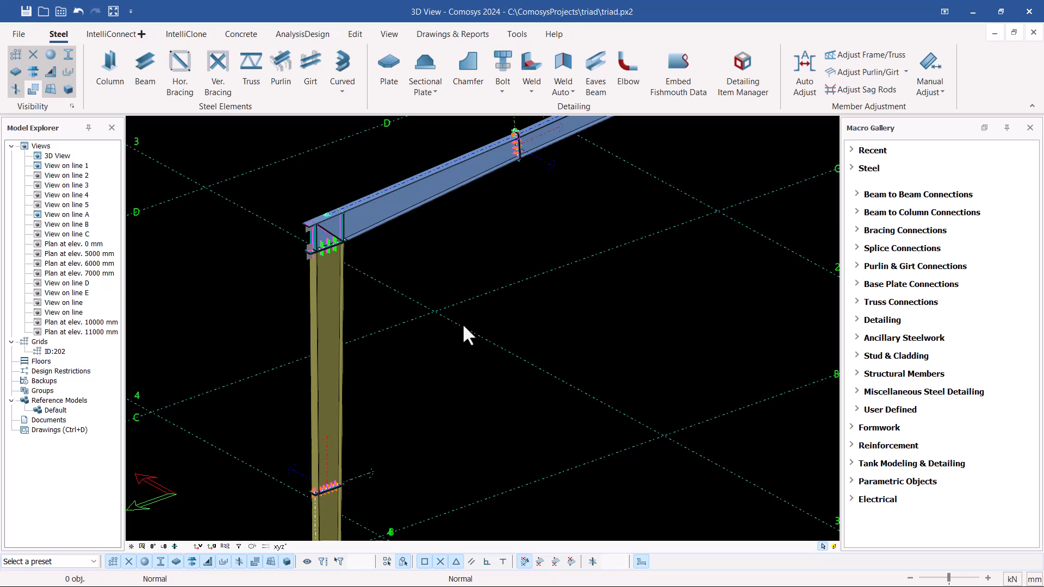
pyautogui.scroll(-3, 353, 328)
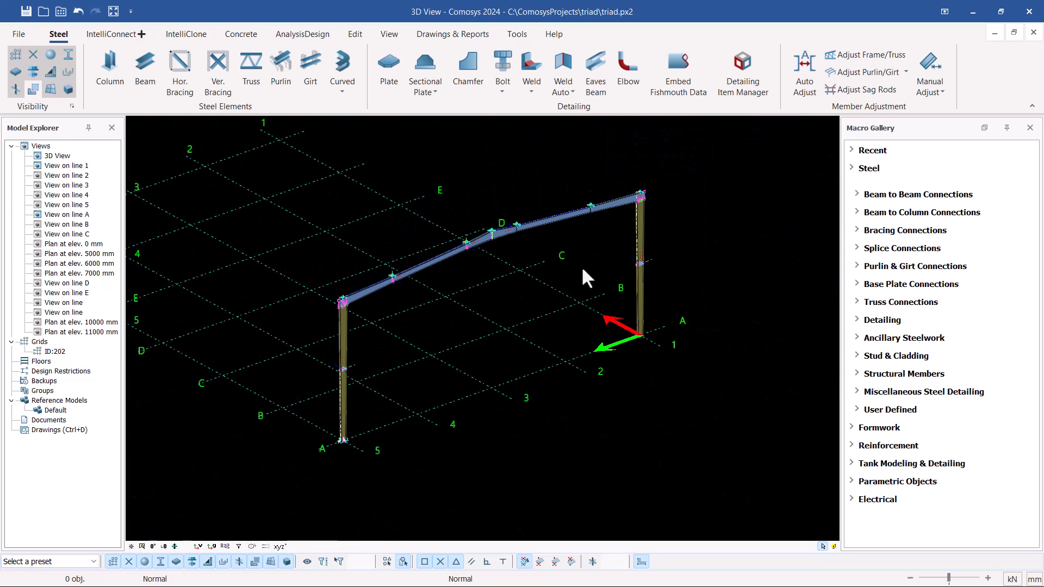
pyautogui.scroll(3, 645, 201)
pyautogui.scroll(5, 646, 180)
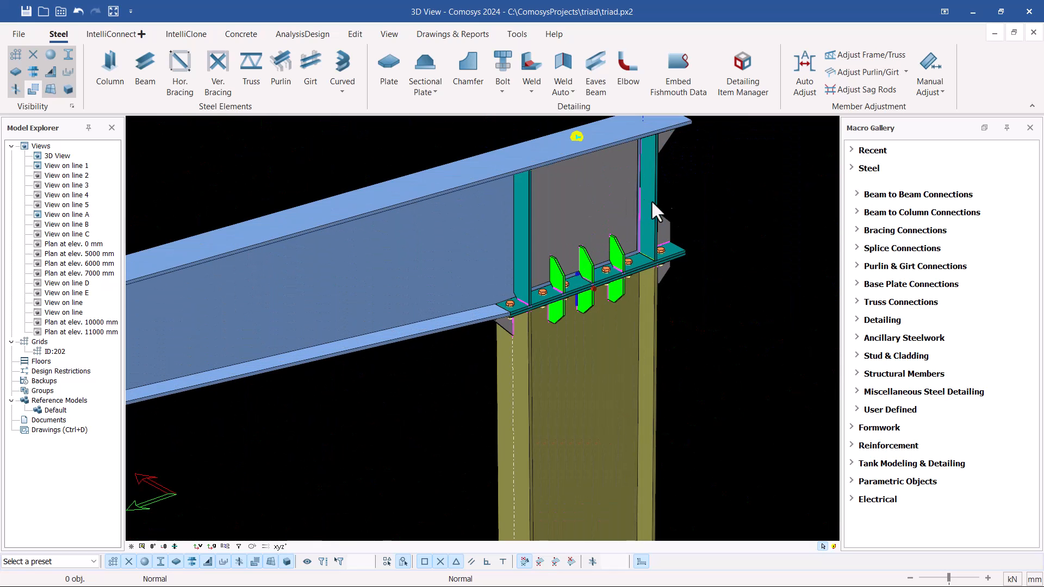
pyautogui.scroll(-3, 688, 208)
pyautogui.click(661, 324)
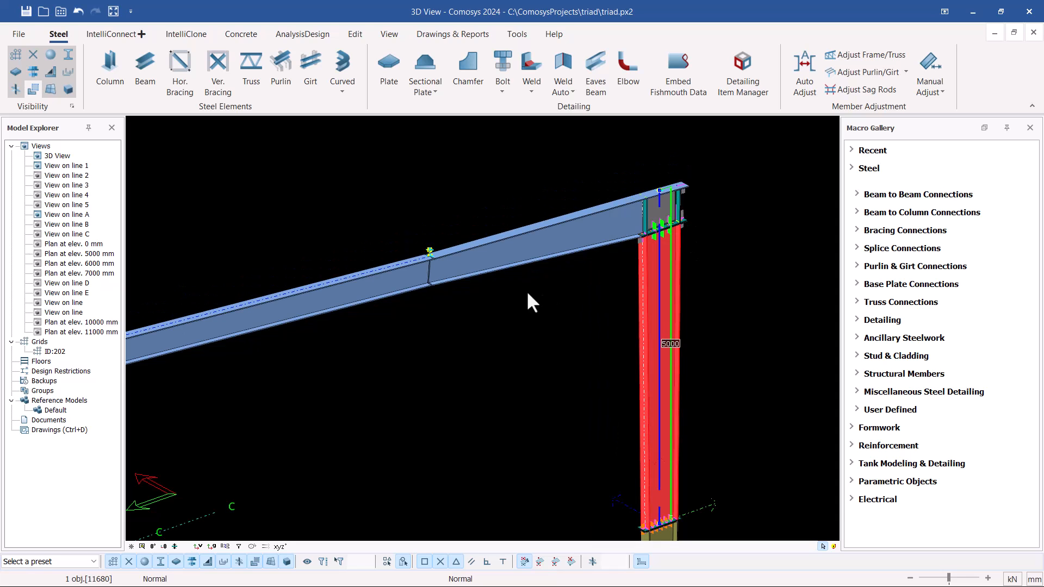
pyautogui.scroll(-3, 701, 253)
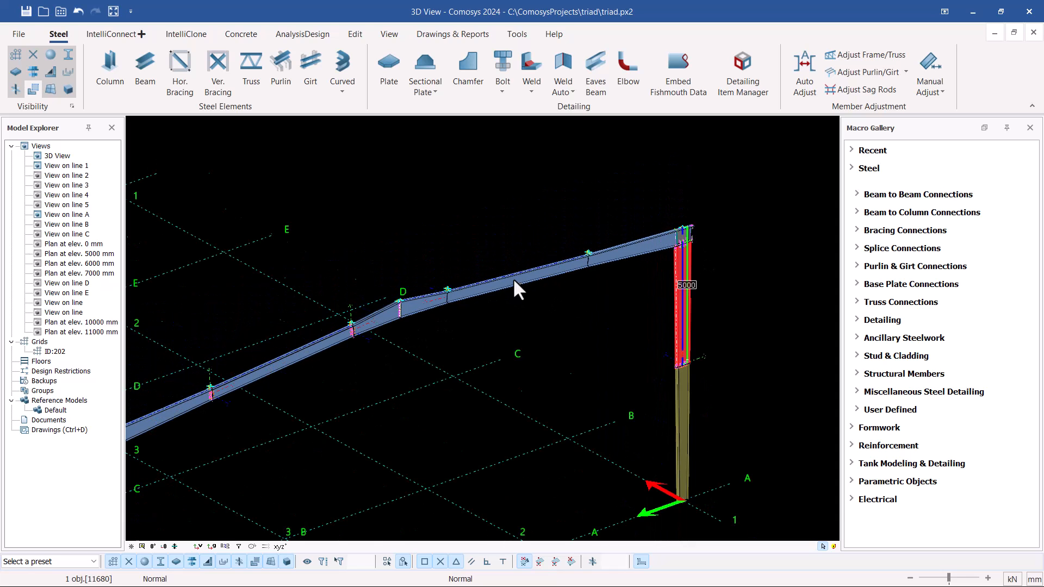
pyautogui.scroll(-2, 514, 280)
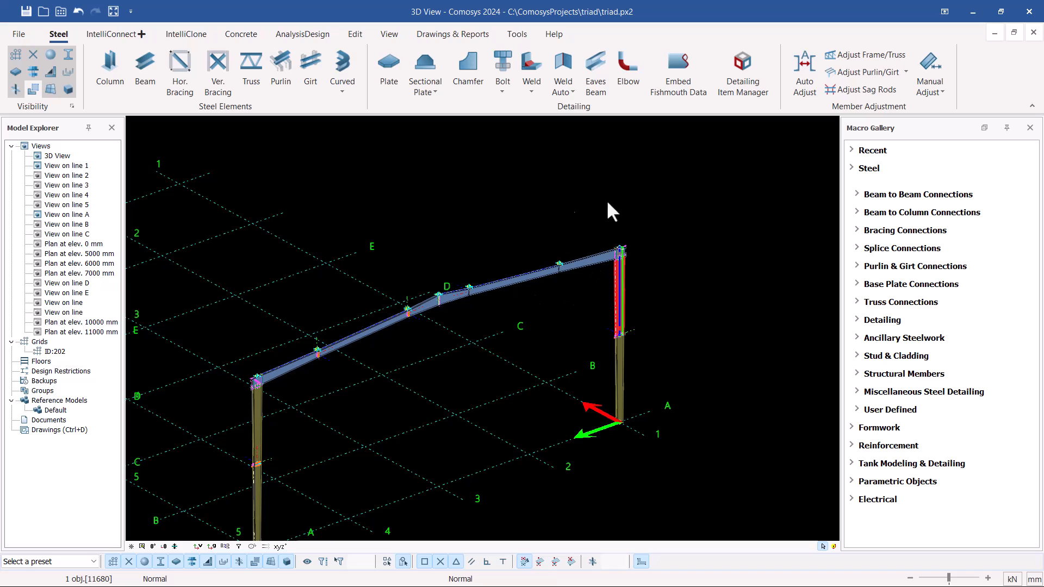
pyautogui.scroll(-2, 524, 286)
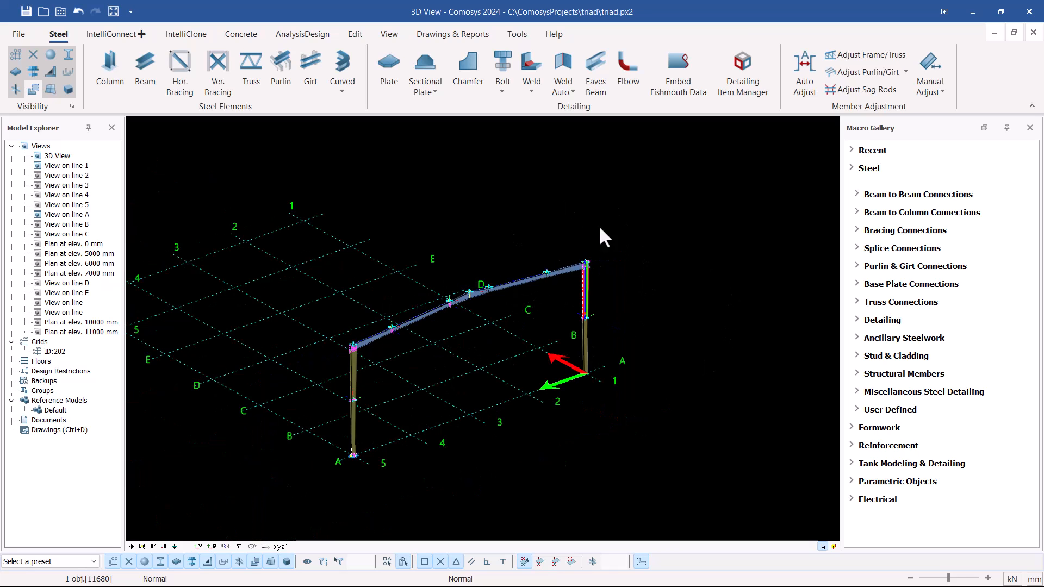
# - Delete all the frame's members and connections from the model
pyautogui.hotkey('ctrl', 'a')
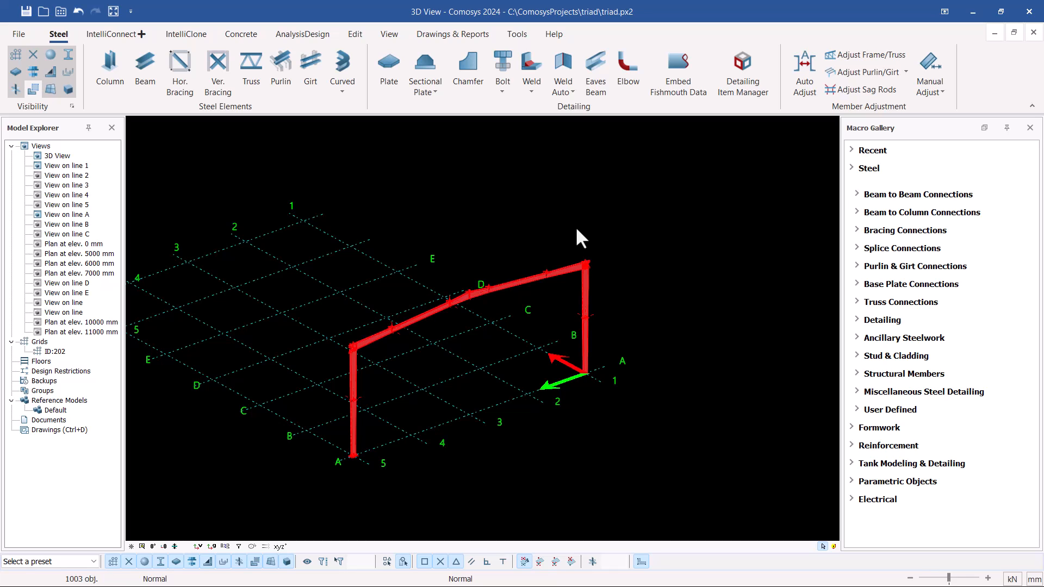
pyautogui.press('Delete')
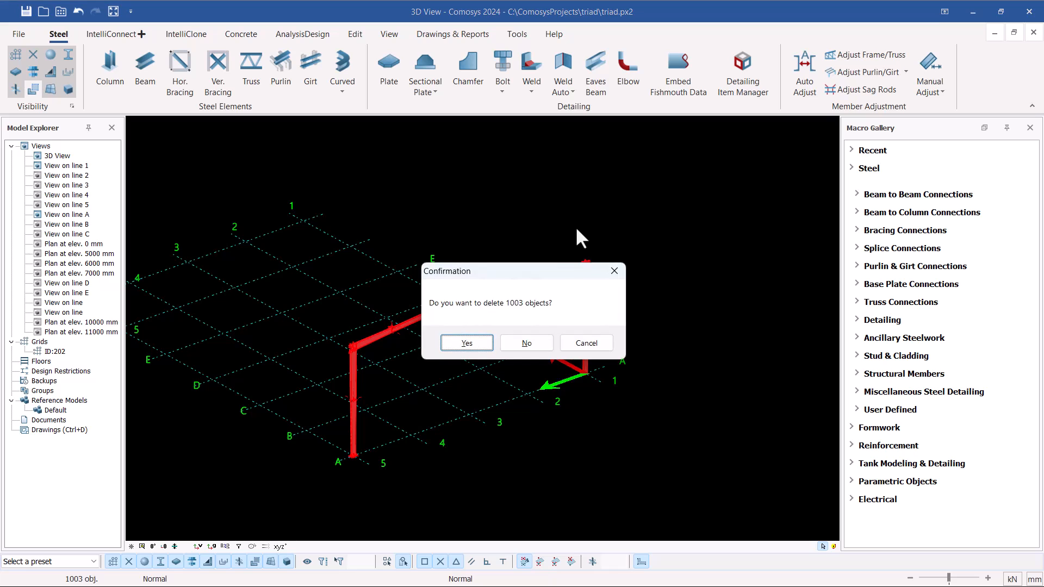
pyautogui.click(467, 348)
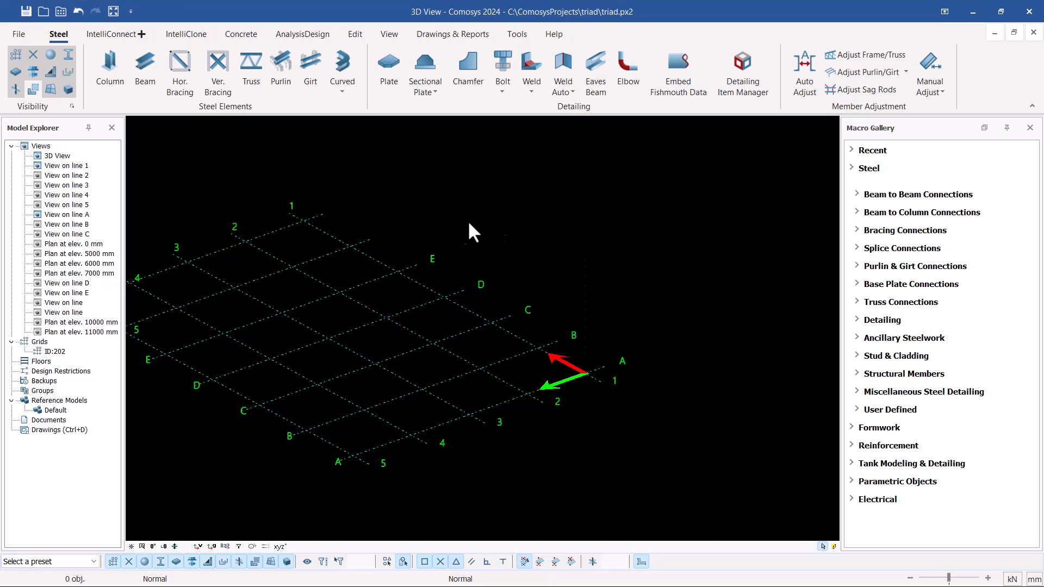
pyautogui.scroll(-2, 592, 296)
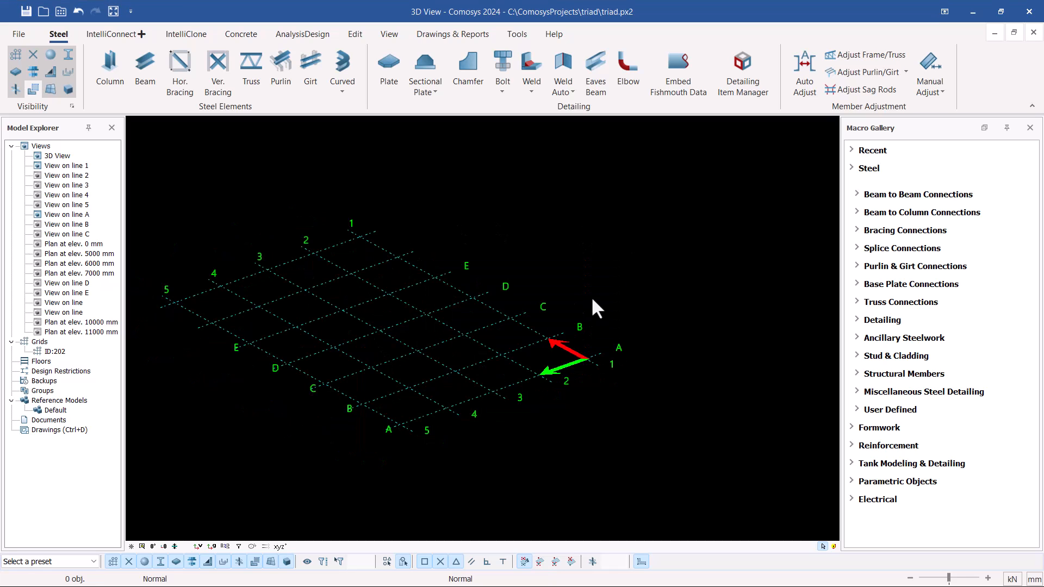
pyautogui.scroll(3, 179, 345)
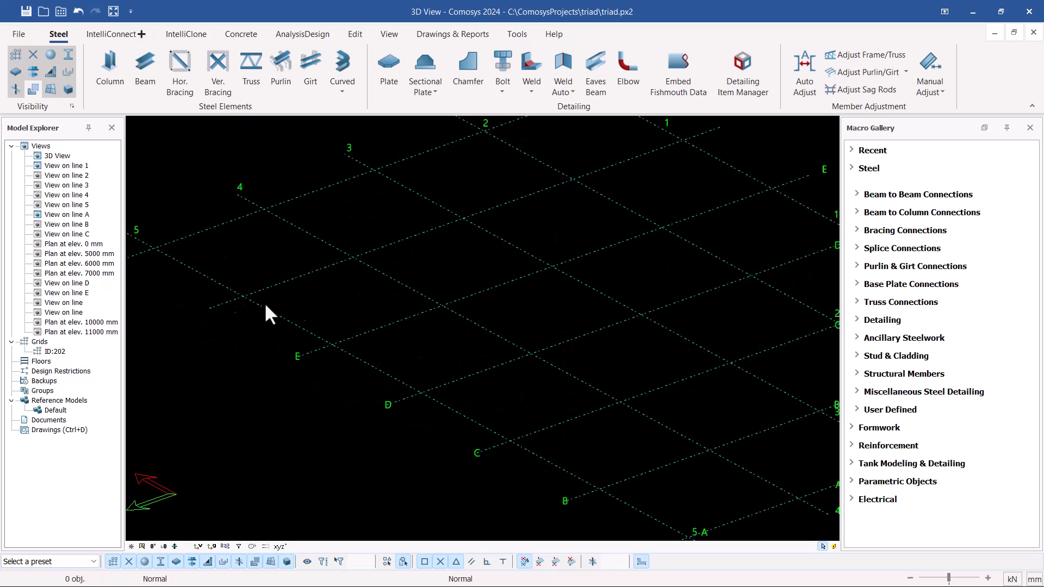
pyautogui.scroll(-1, 397, 316)
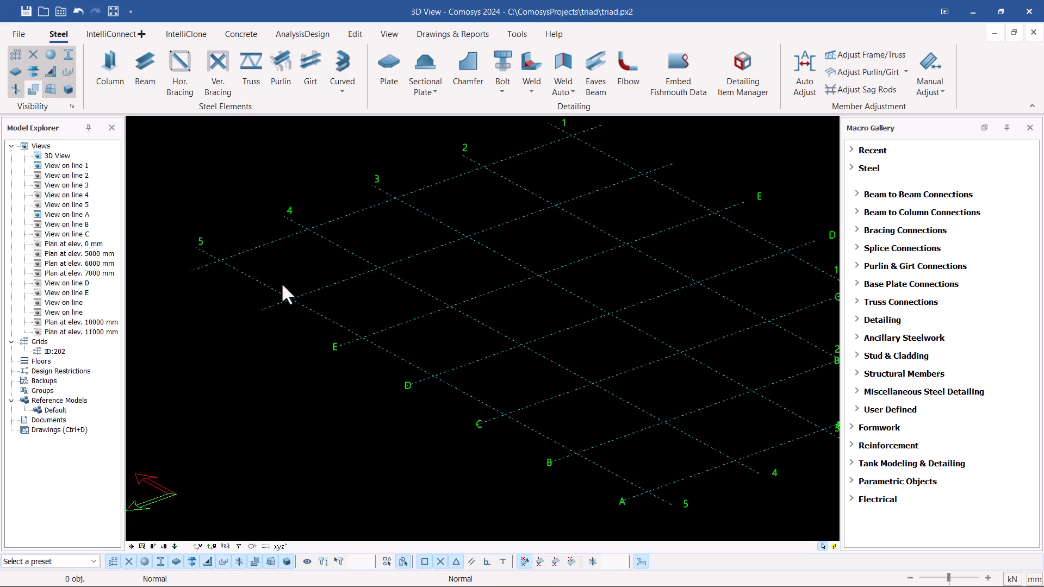
pyautogui.scroll(-1, 283, 286)
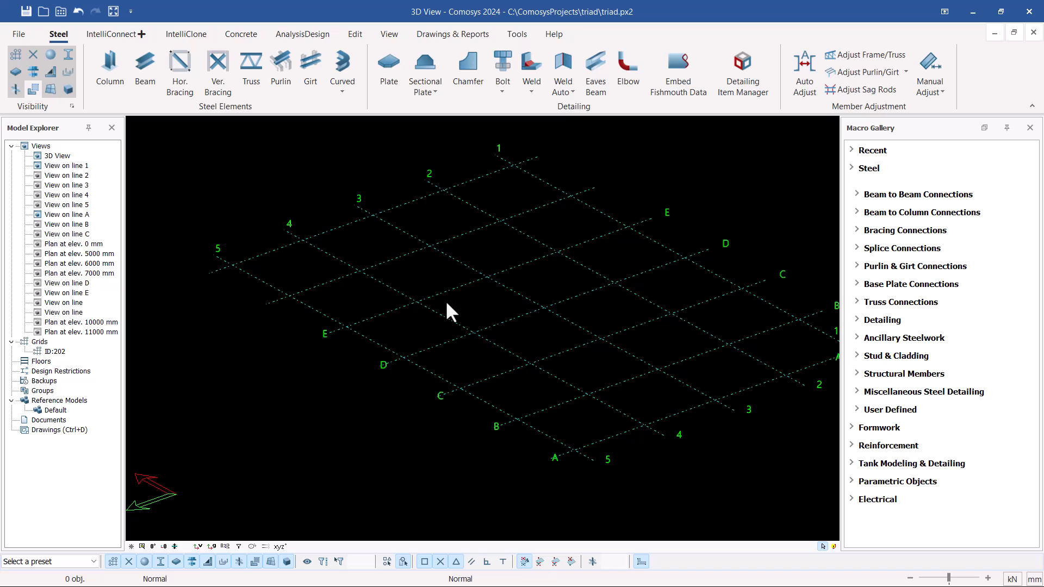
pyautogui.doubleClick(424, 305)
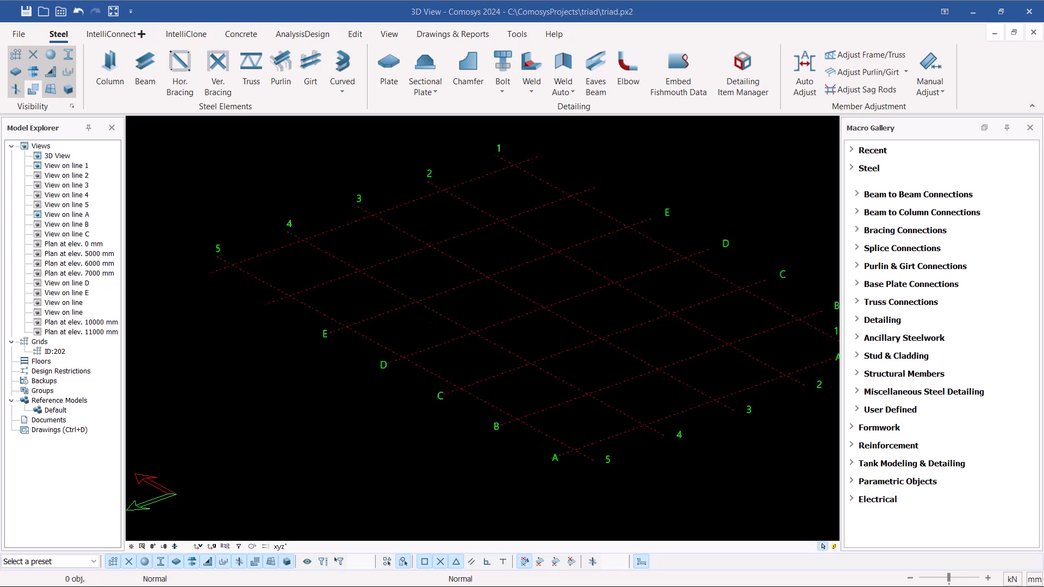
pyautogui.moveTo(479, 171); pyautogui.dragTo(690, 126)
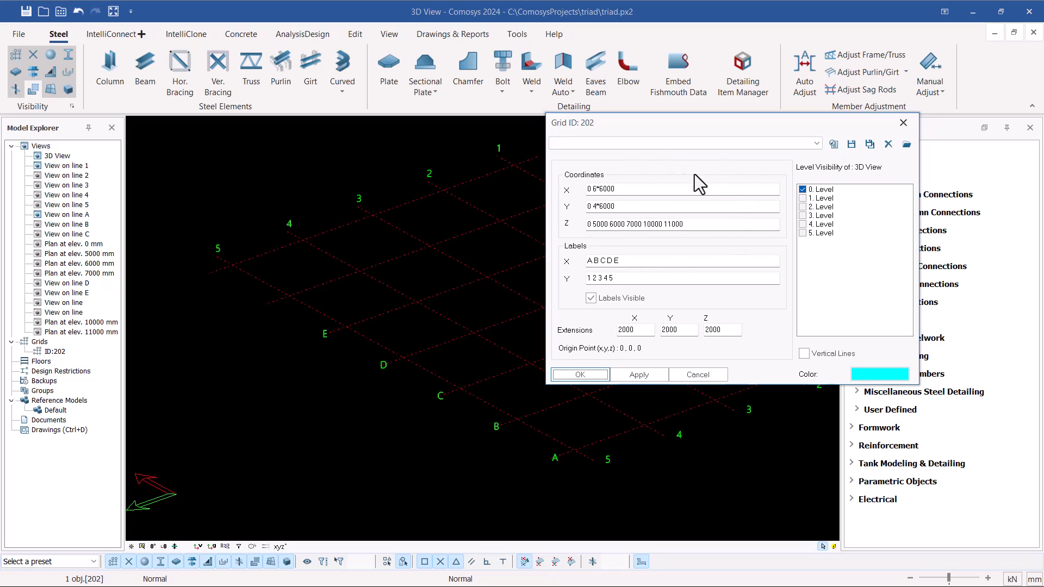
pyautogui.moveTo(686, 224); pyautogui.dragTo(609, 225)
pyautogui.click(608, 224)
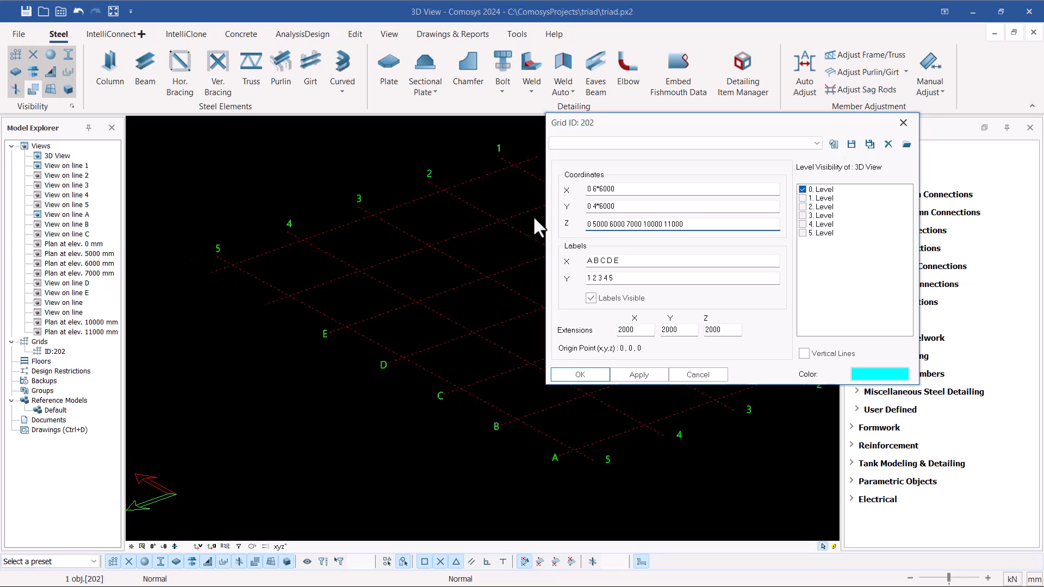
pyautogui.click(597, 188)
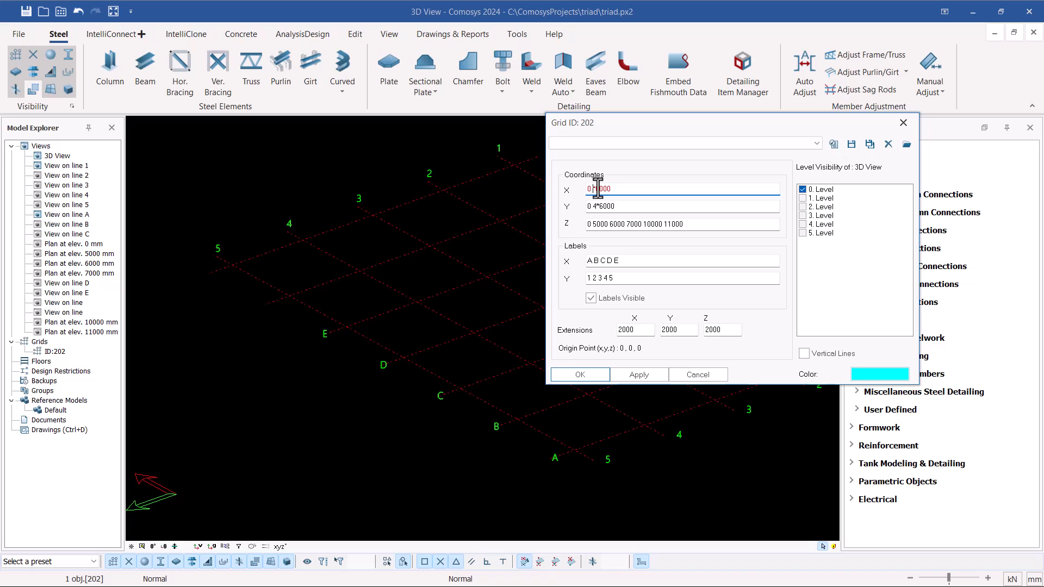
pyautogui.write('12')
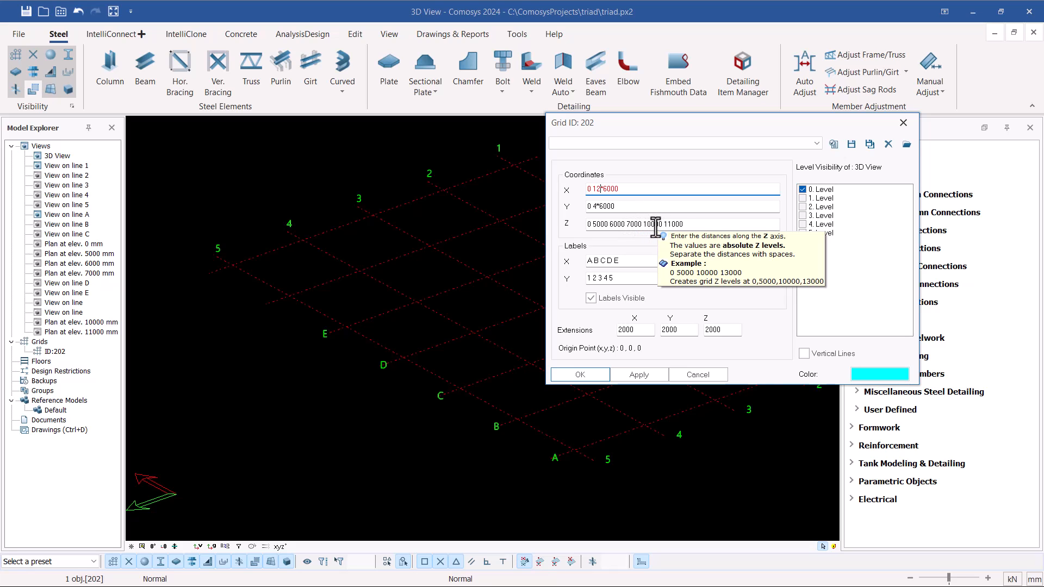
pyautogui.moveTo(688, 226); pyautogui.dragTo(594, 228)
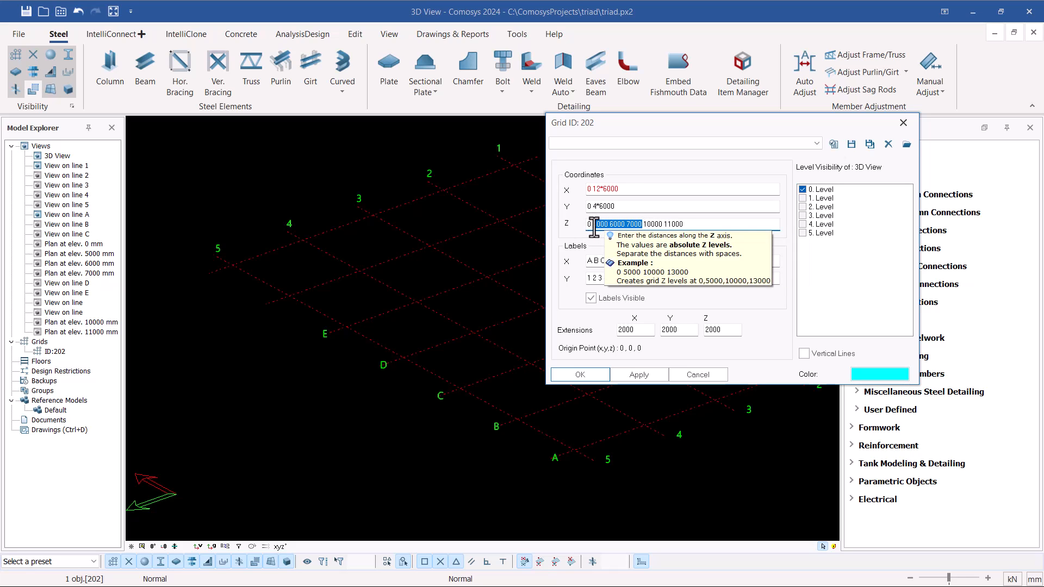
pyautogui.press('Delete')
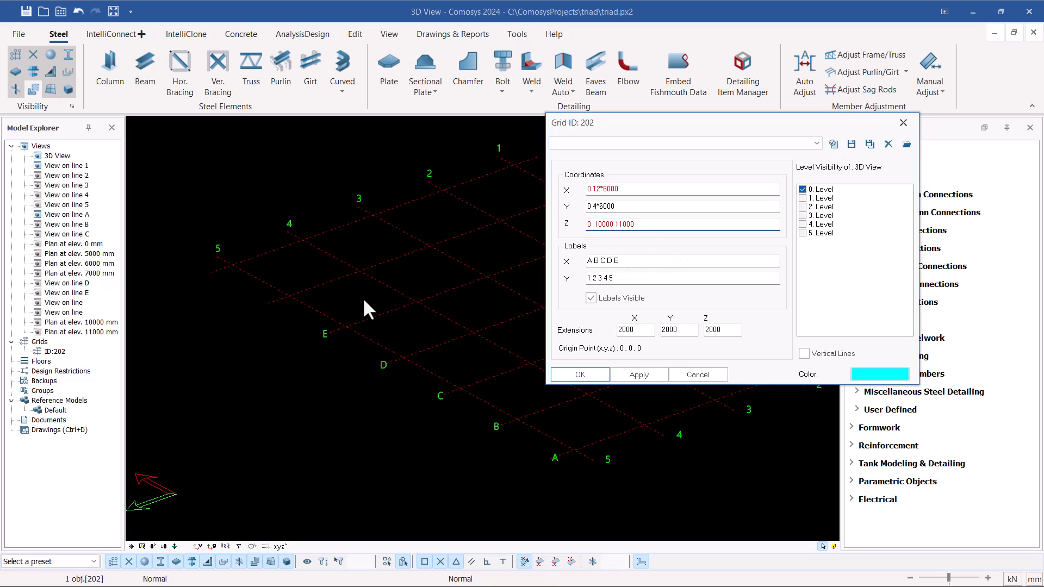
# - Extend the grid's X labels to A B C D E F G H I J K and apply the grid changes
pyautogui.click(630, 261)
pyautogui.write('F G H I J K')
pyautogui.click(628, 275)
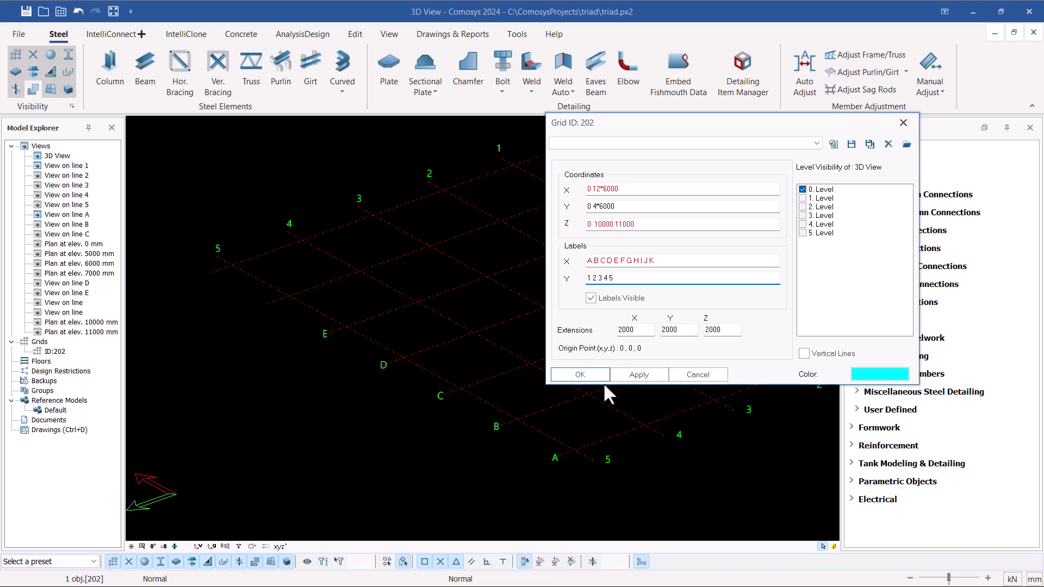
pyautogui.click(640, 374)
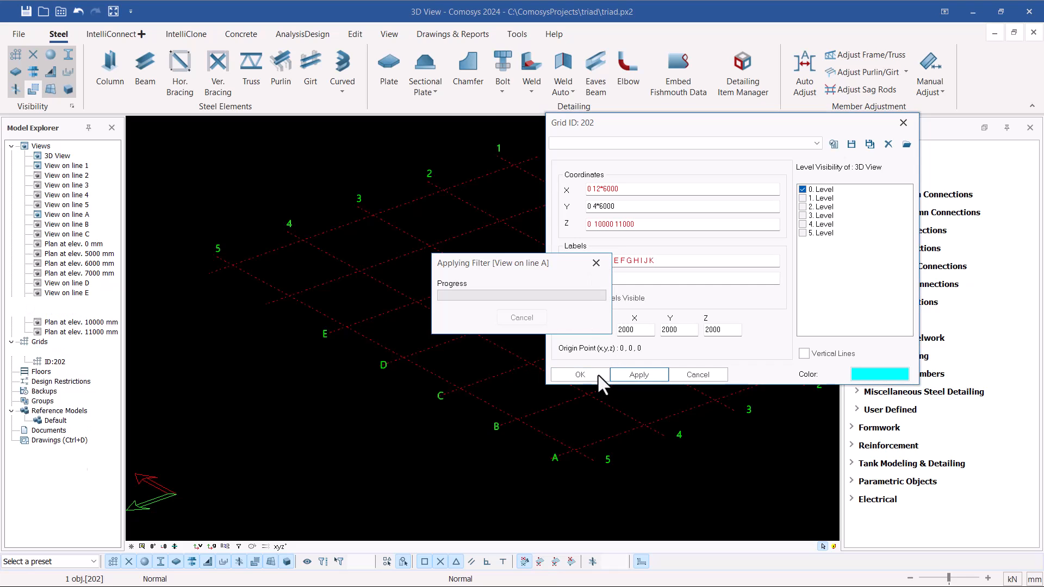
pyautogui.click(579, 375)
# - Place a steel column at the intersection of grid lines A and 5
pyautogui.scroll(-3, 569, 311)
pyautogui.scroll(2, 208, 184)
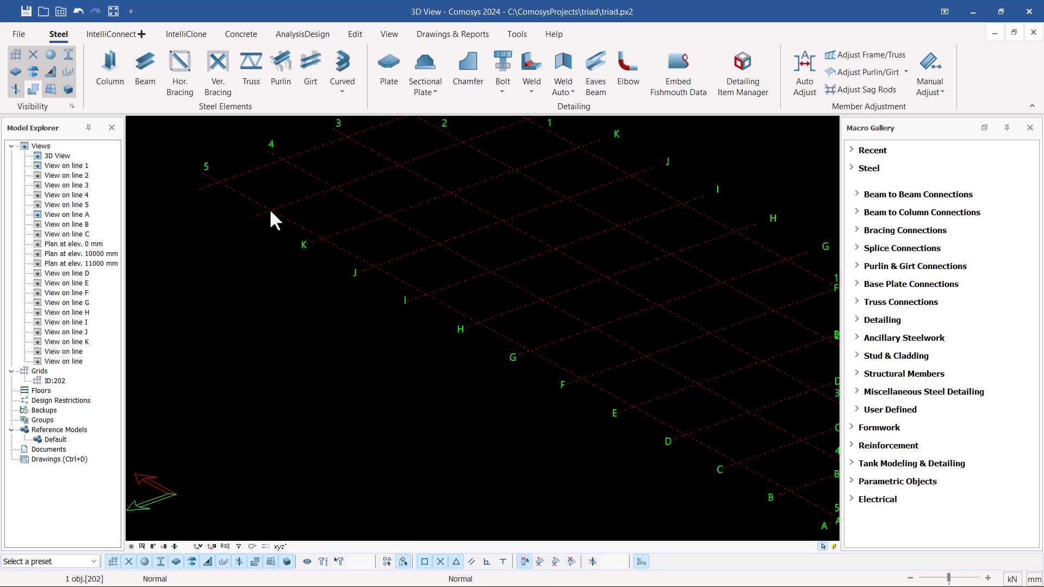
pyautogui.scroll(-3, 342, 251)
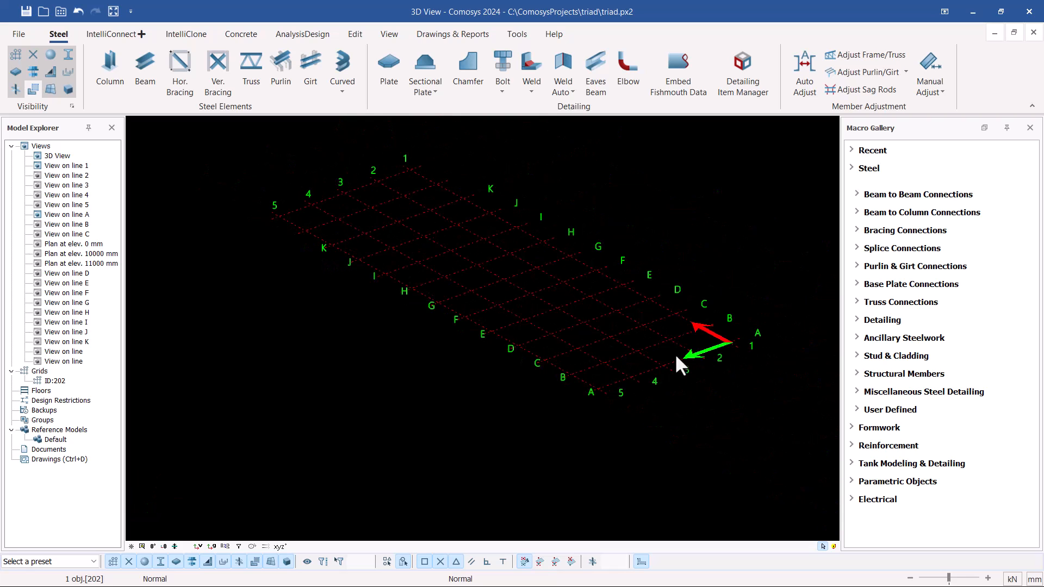
pyautogui.scroll(2, 699, 370)
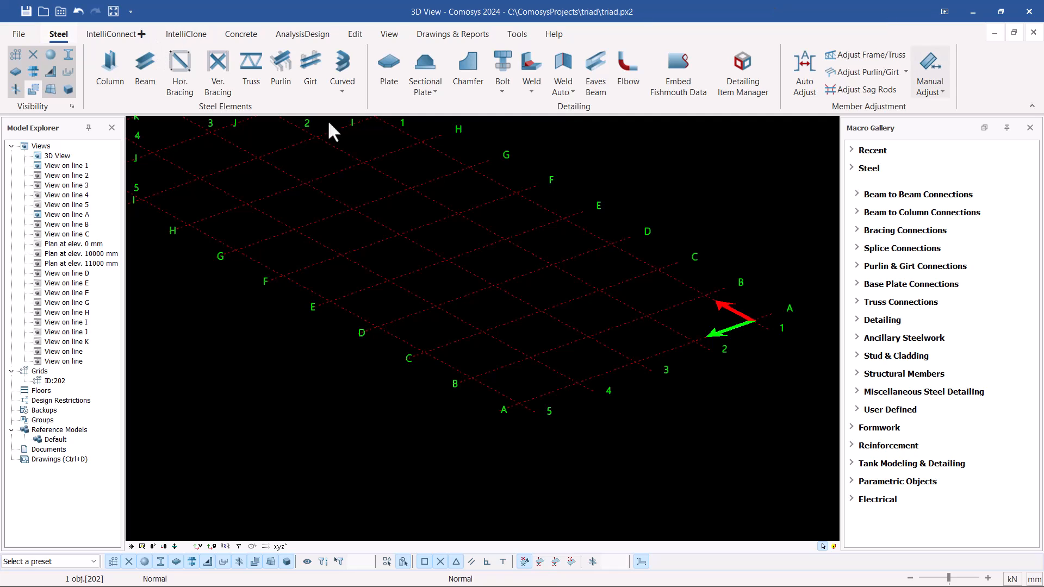
pyautogui.click(110, 65)
pyautogui.scroll(2, 535, 414)
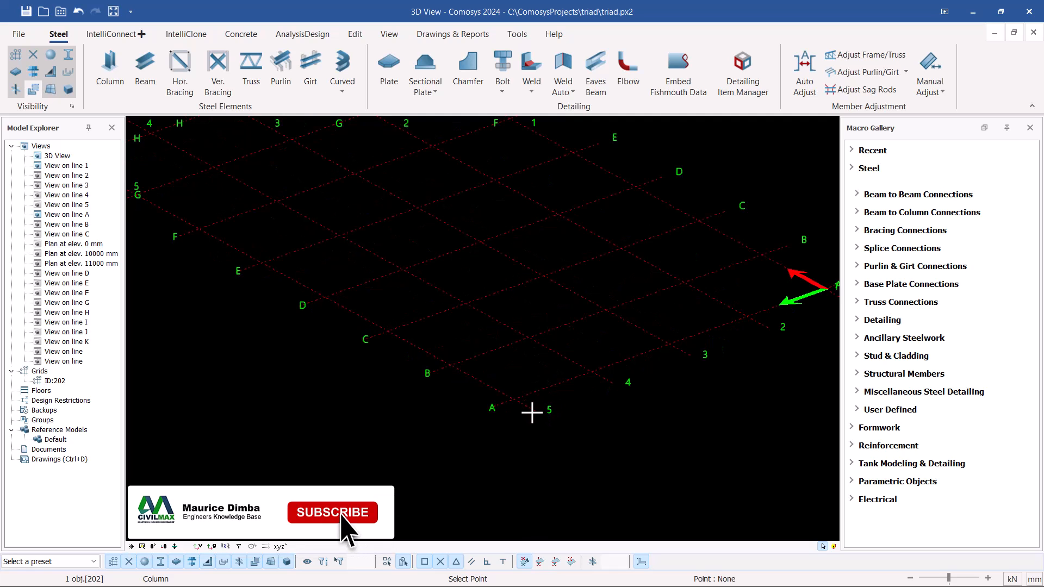
pyautogui.scroll(1, 533, 414)
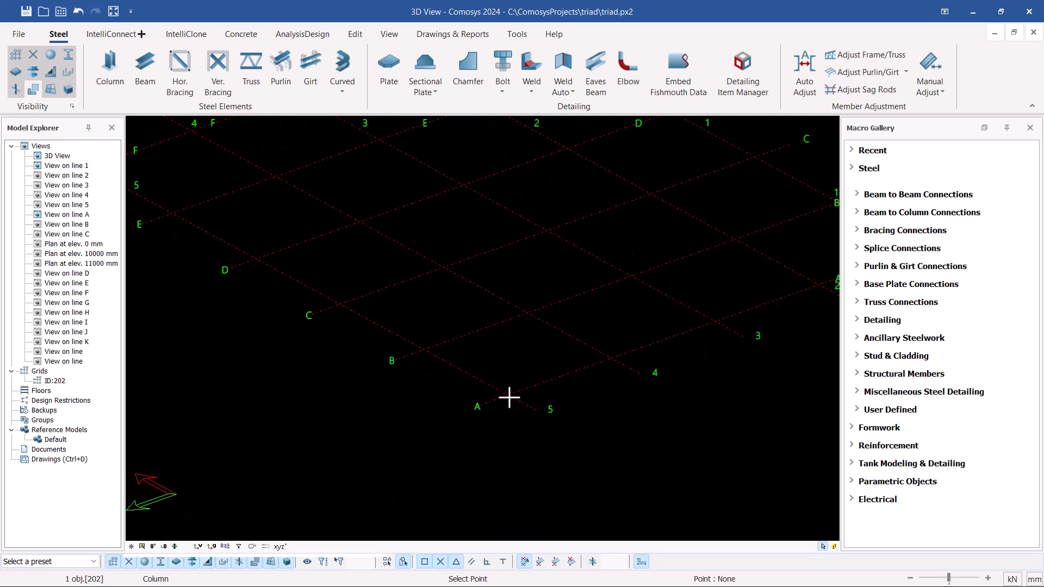
pyautogui.scroll(1, 508, 395)
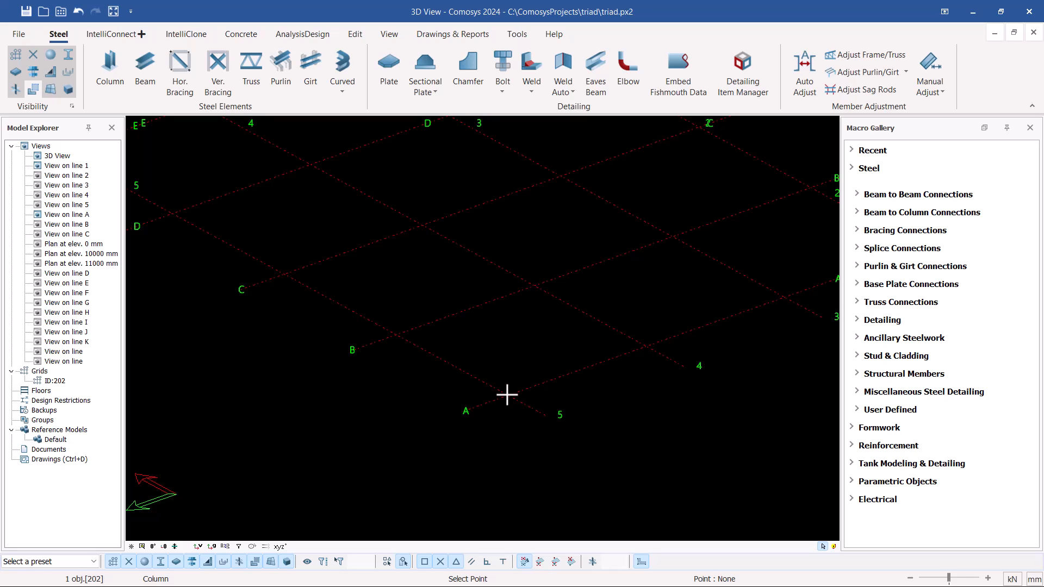
pyautogui.click(508, 396)
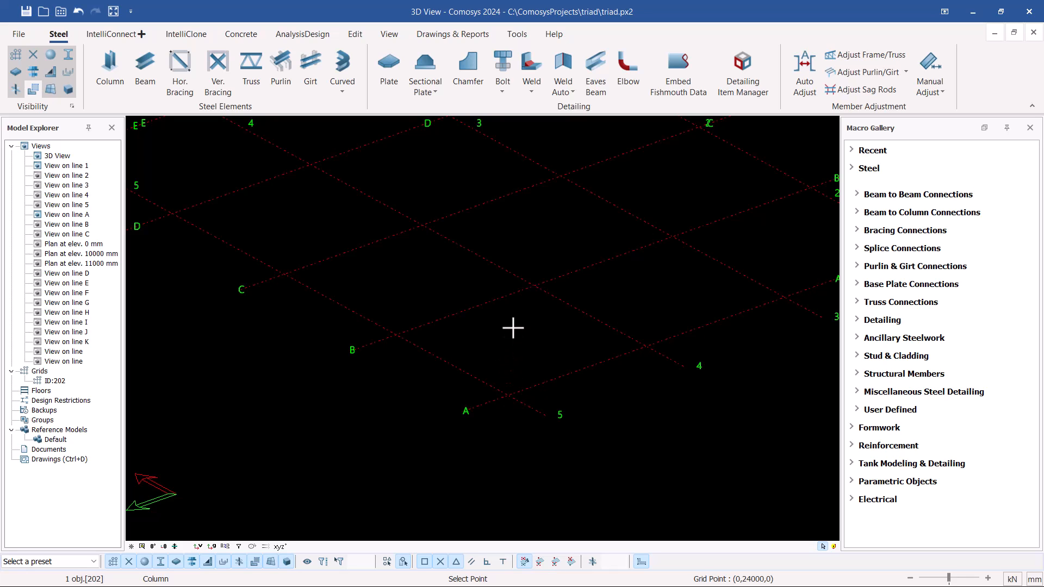
pyautogui.rightClick(551, 318)
pyautogui.click(582, 260)
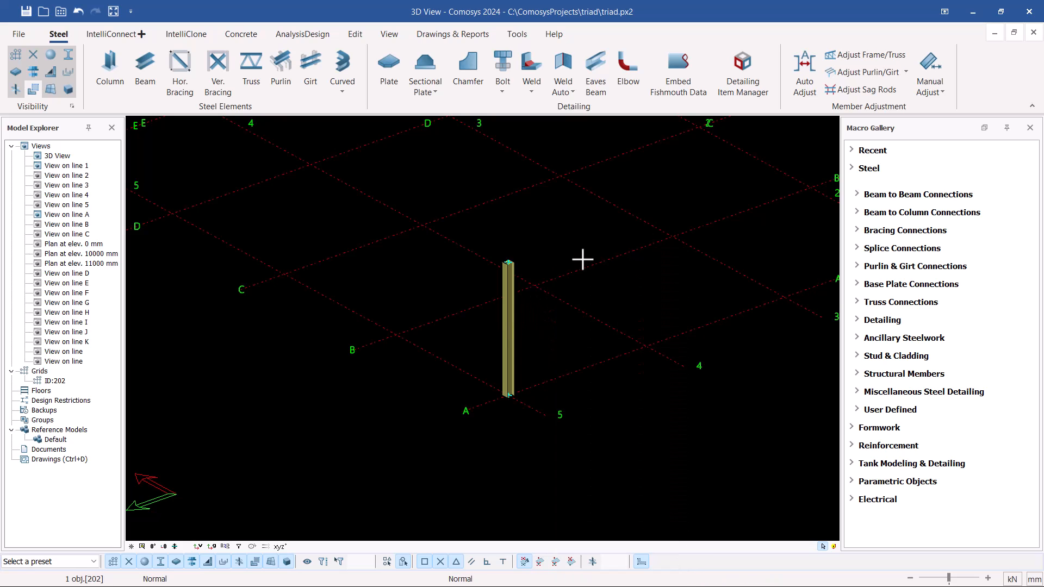
pyautogui.scroll(5, 513, 379)
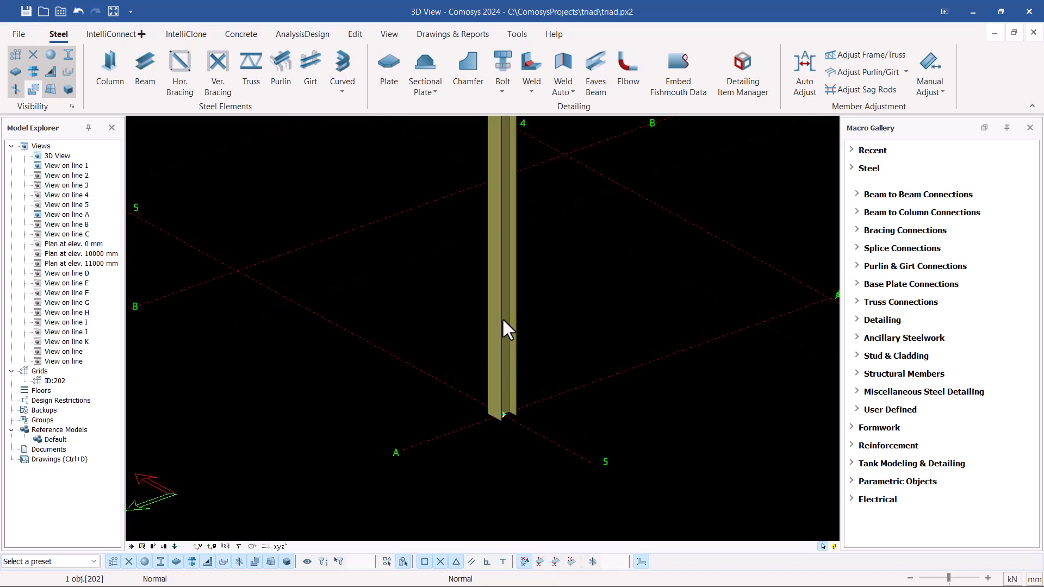
# - Open the properties of the column at grid A-5 and set its height to 10000 mm
pyautogui.click(503, 303)
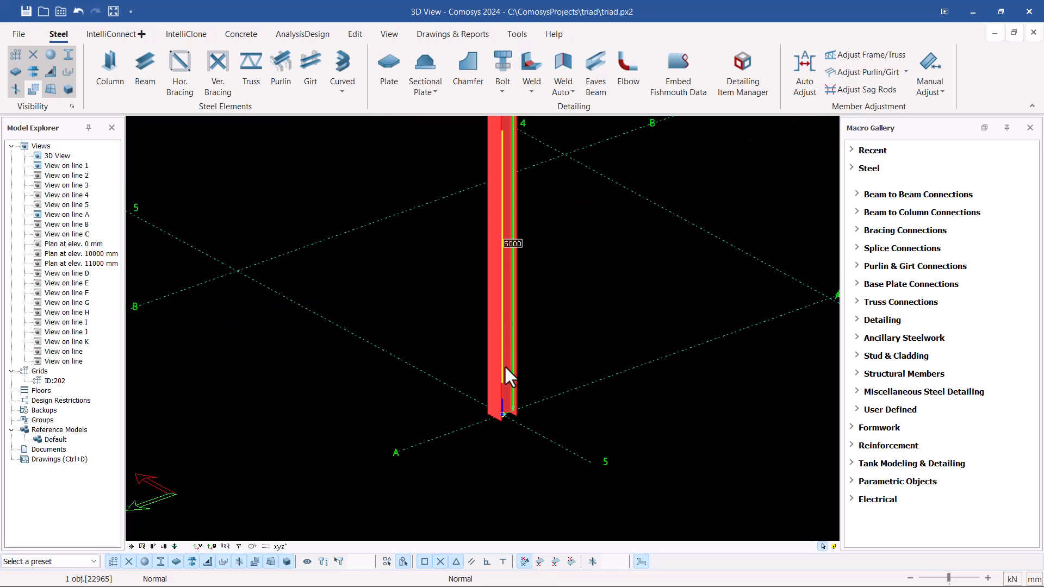
pyautogui.scroll(-2, 436, 400)
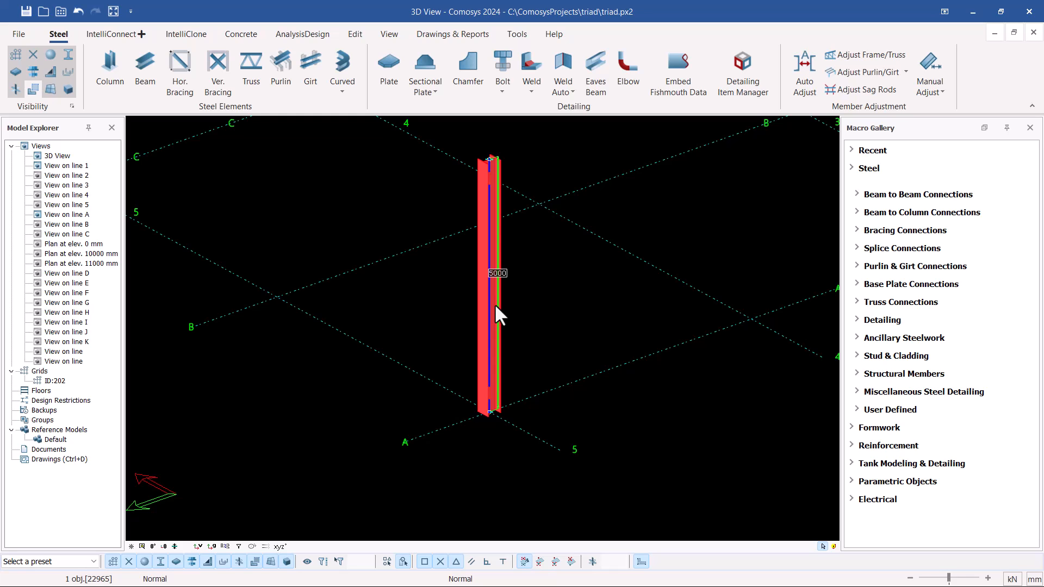
pyautogui.doubleClick(475, 192)
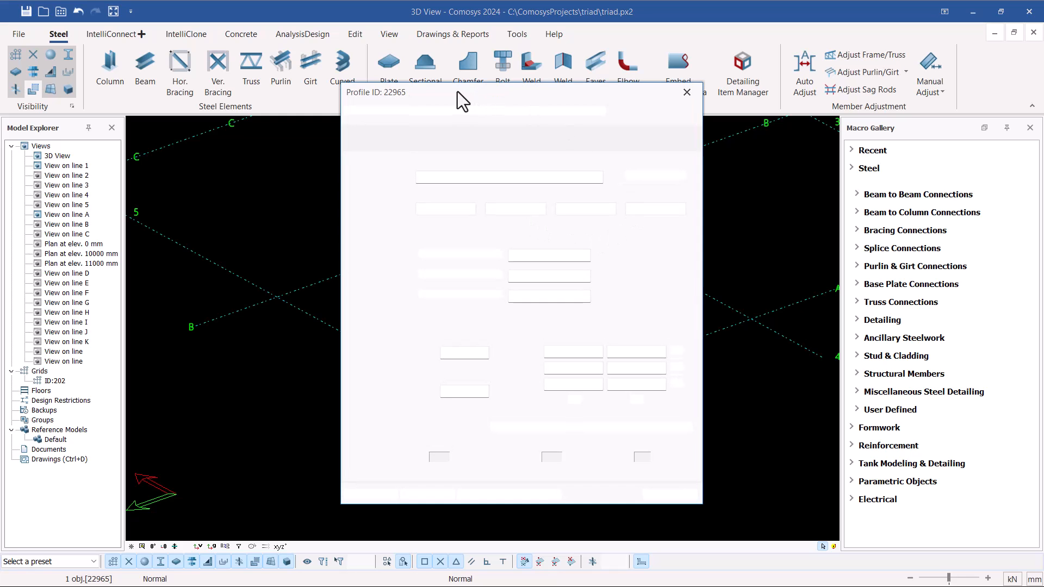
pyautogui.moveTo(499, 89); pyautogui.dragTo(741, 55)
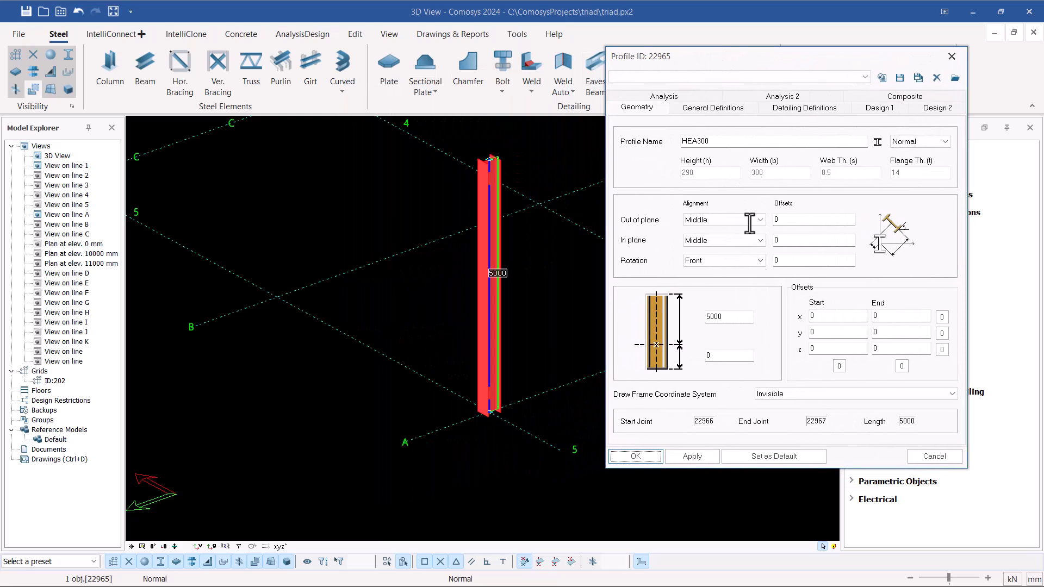
pyautogui.doubleClick(729, 317)
pyautogui.write('1000')
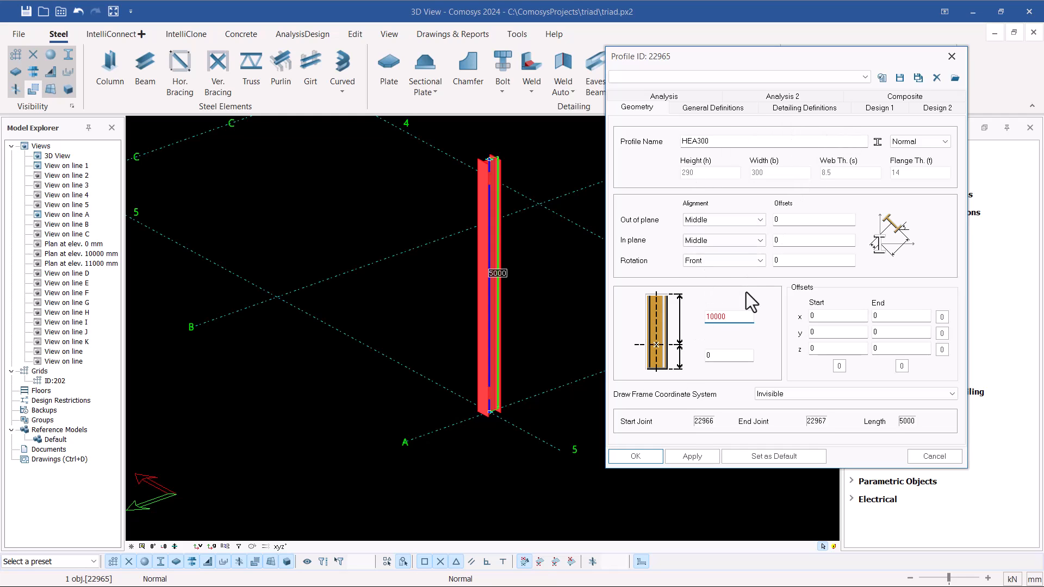
# - Change the column's profile to IPE400 from the IPE (108) family and apply the property changes
pyautogui.click(877, 142)
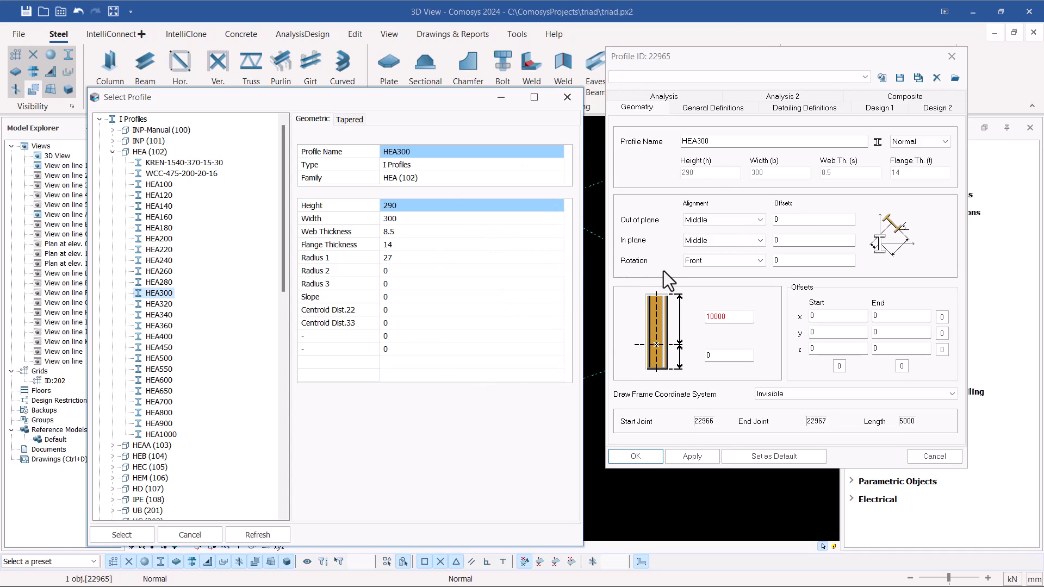
pyautogui.click(113, 153)
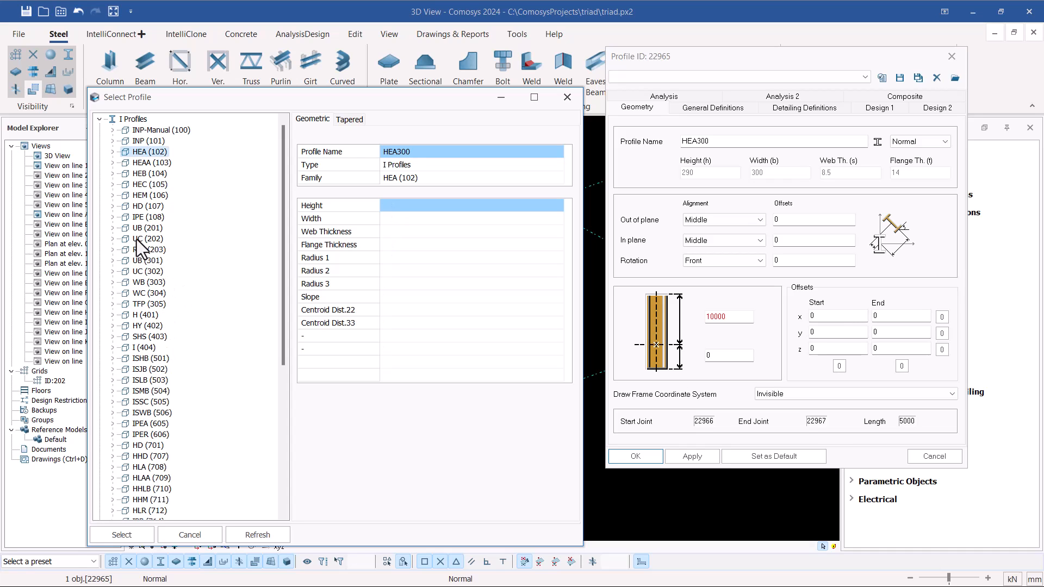
pyautogui.click(113, 218)
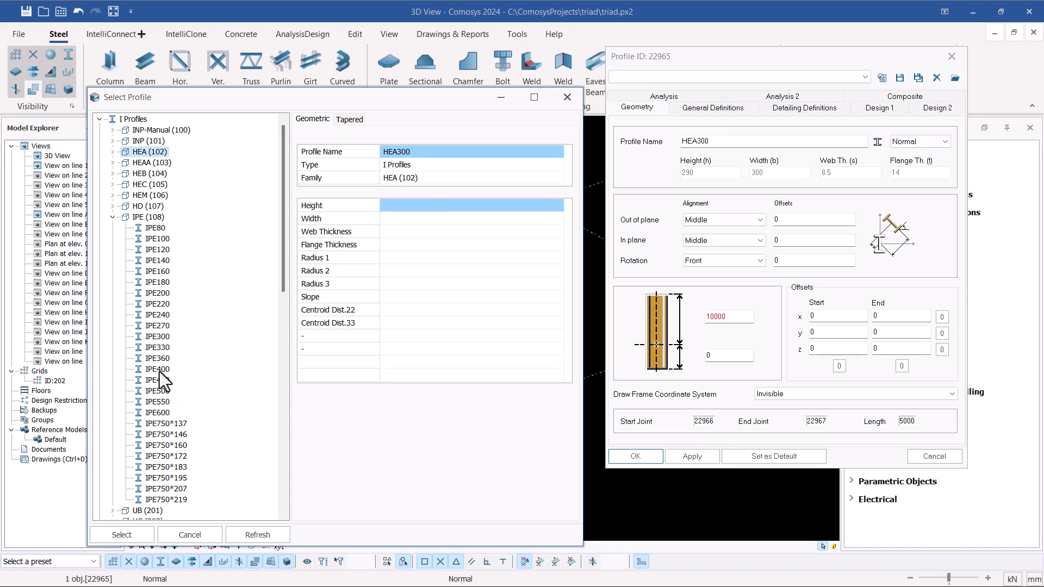
pyautogui.click(158, 369)
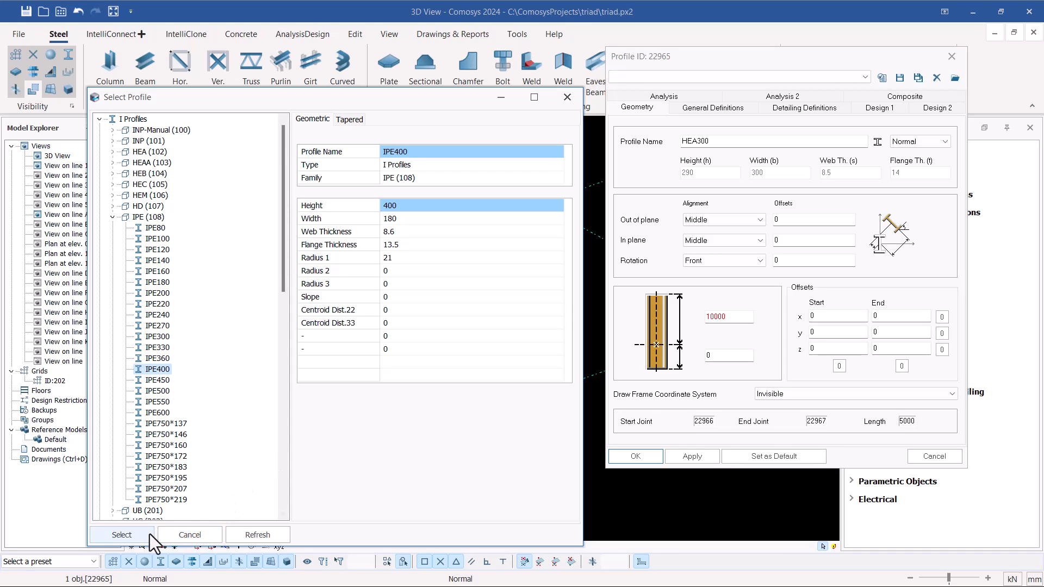
pyautogui.click(132, 535)
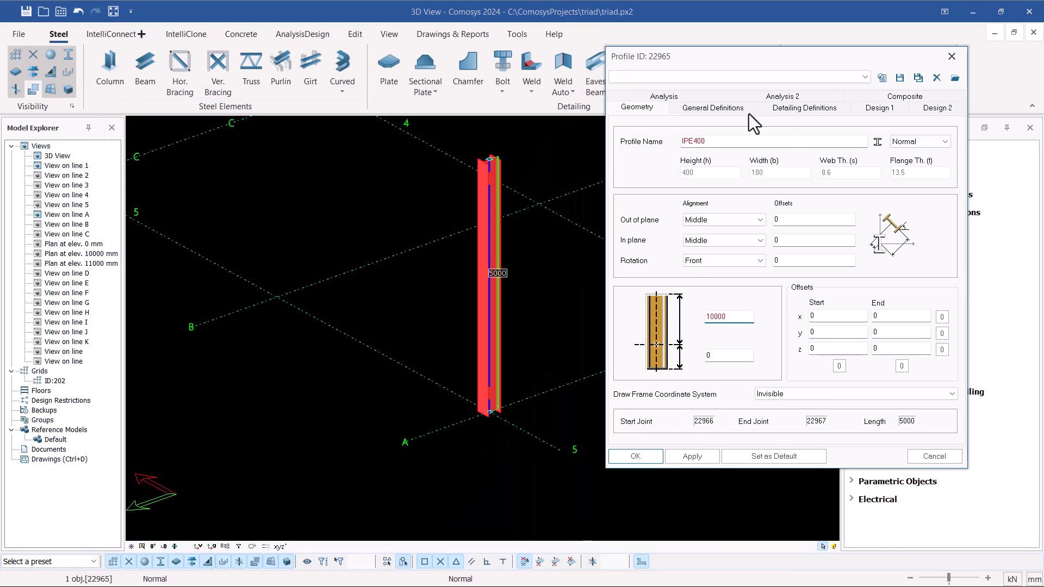
pyautogui.click(537, 447)
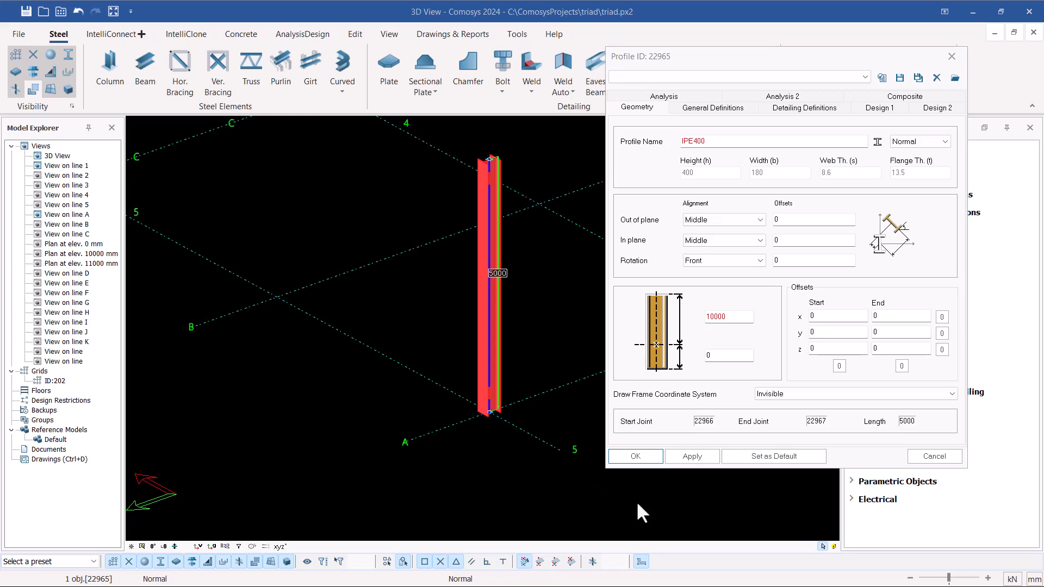
pyautogui.click(690, 458)
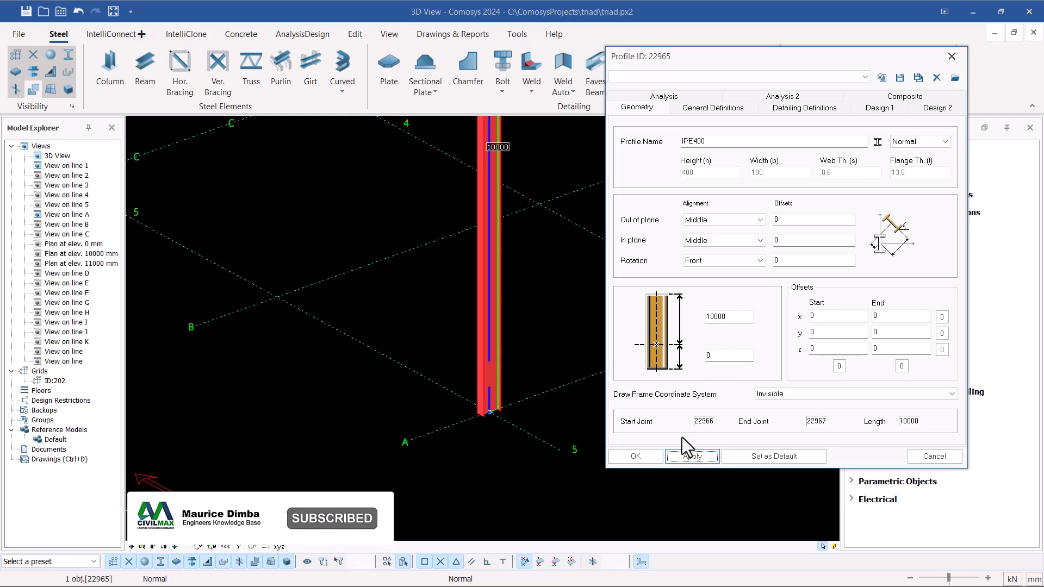
pyautogui.click(636, 457)
# - Inspect the resized column's top end and full height against the grid, and review its geometry properties
pyautogui.scroll(-3, 457, 424)
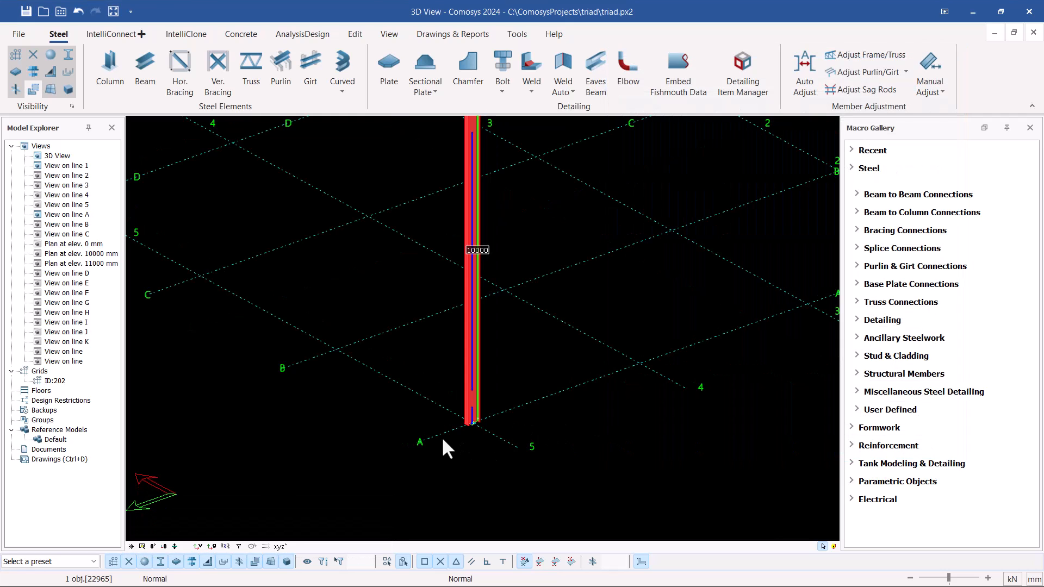
pyautogui.scroll(5, 469, 215)
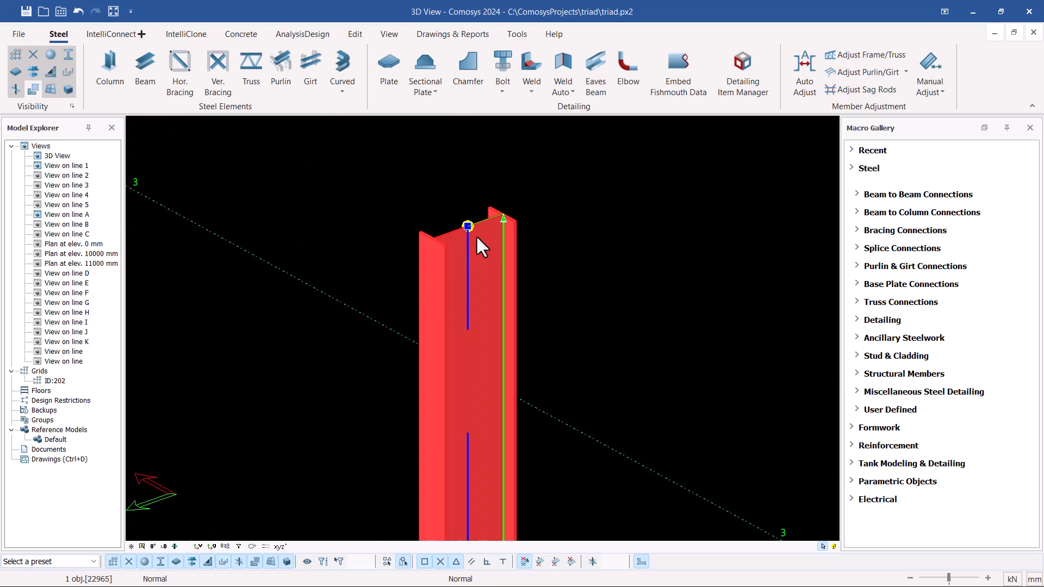
pyautogui.click(624, 243)
pyautogui.scroll(-3, 469, 254)
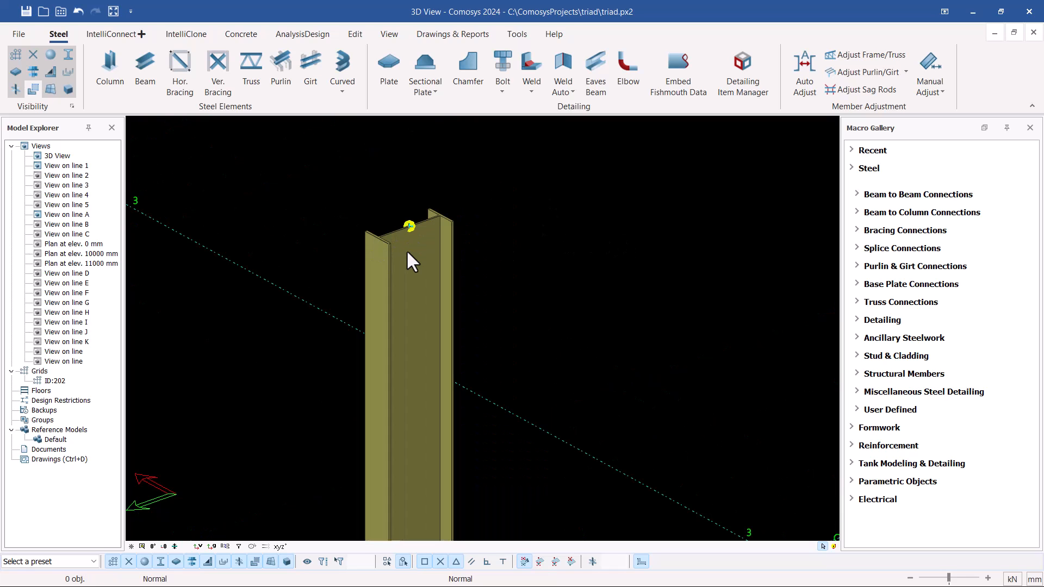
pyautogui.scroll(-3, 408, 256)
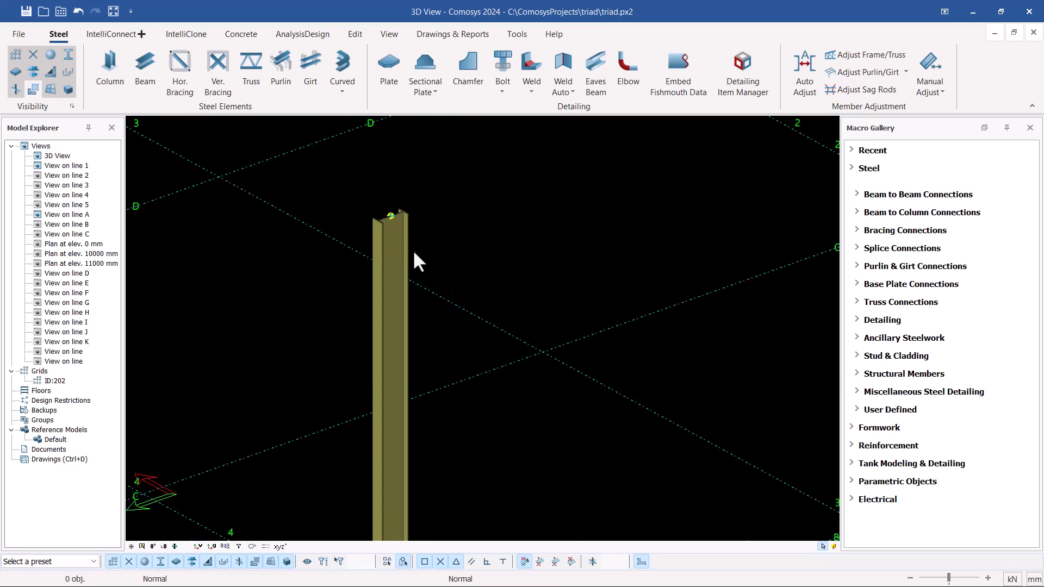
pyautogui.scroll(-3, 414, 252)
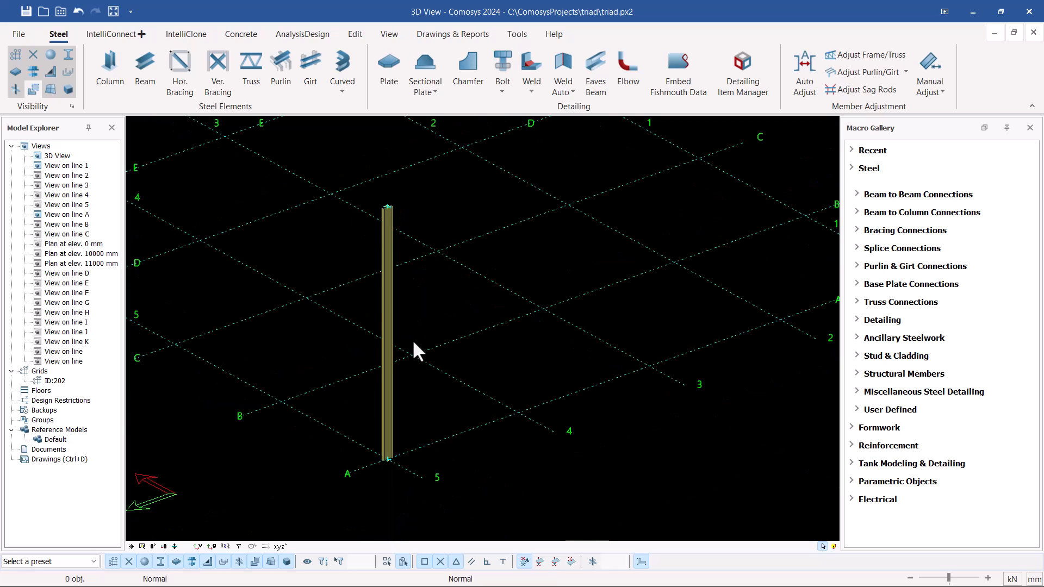
pyautogui.scroll(5, 389, 429)
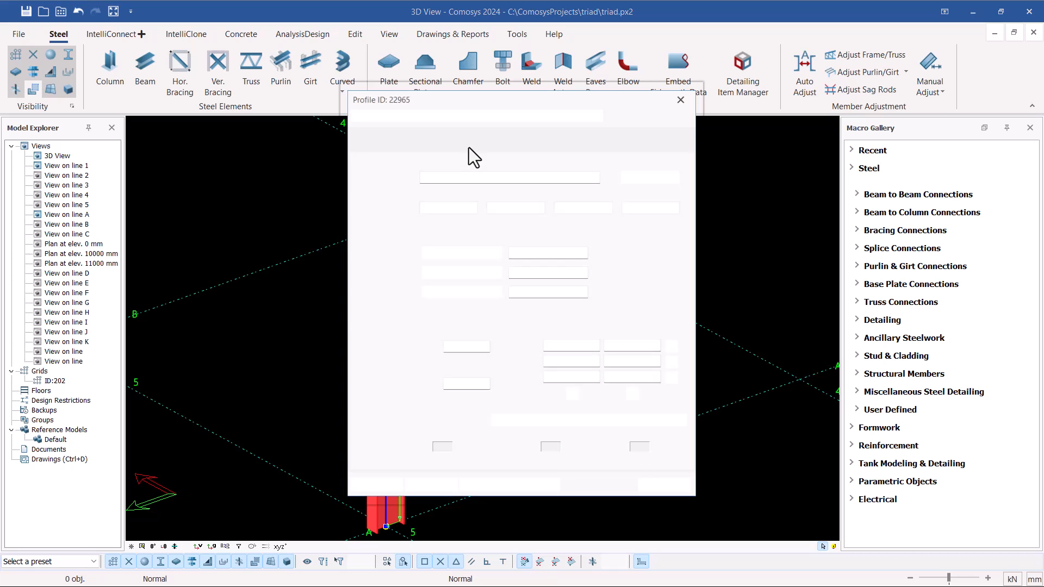
pyautogui.moveTo(451, 98); pyautogui.dragTo(723, 107)
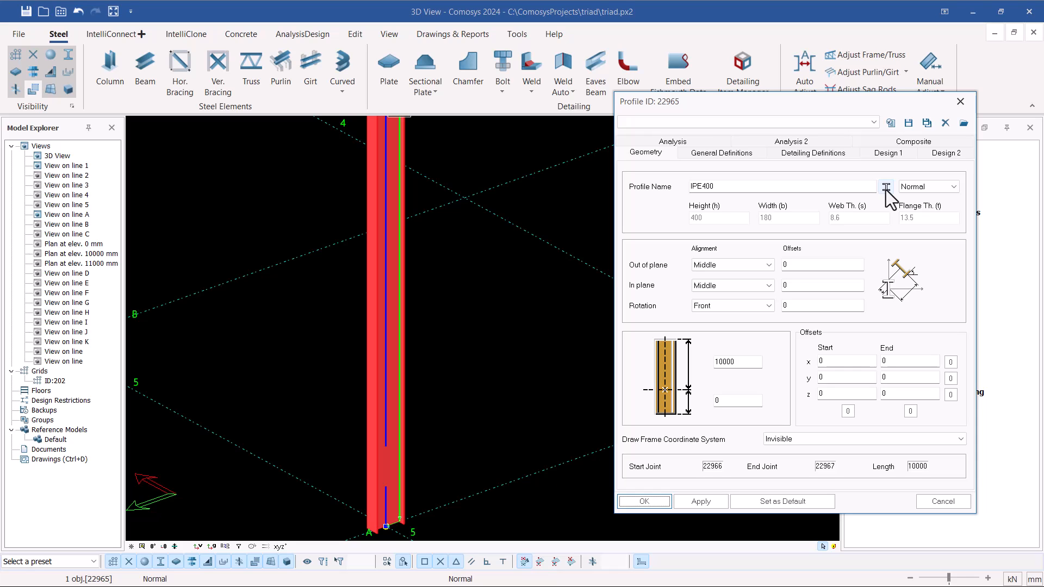
pyautogui.click(960, 101)
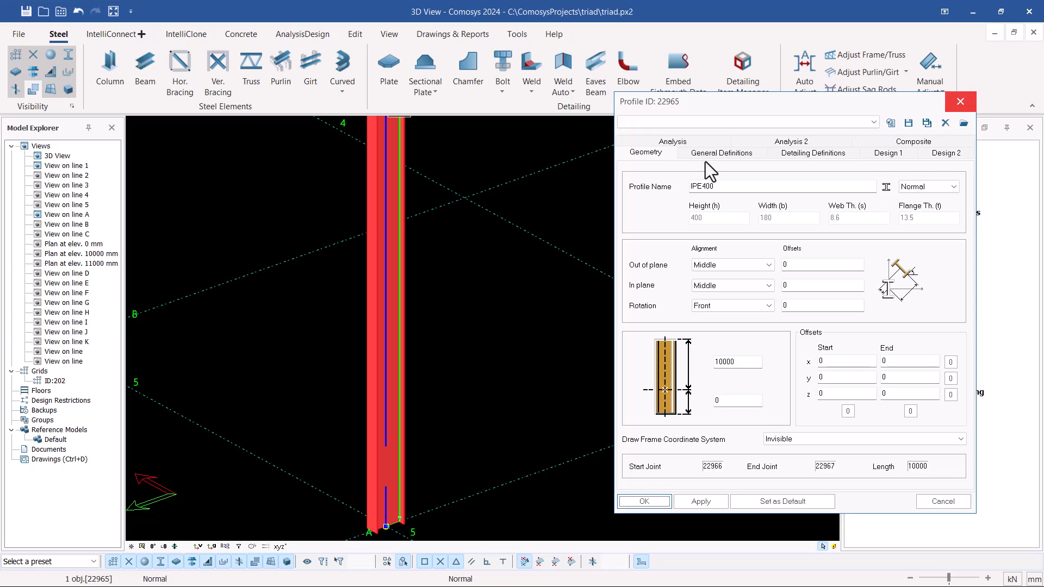
pyautogui.click(615, 190)
# - Break the column at grid A-5 into two frames at its midpoint
pyautogui.scroll(-3, 448, 343)
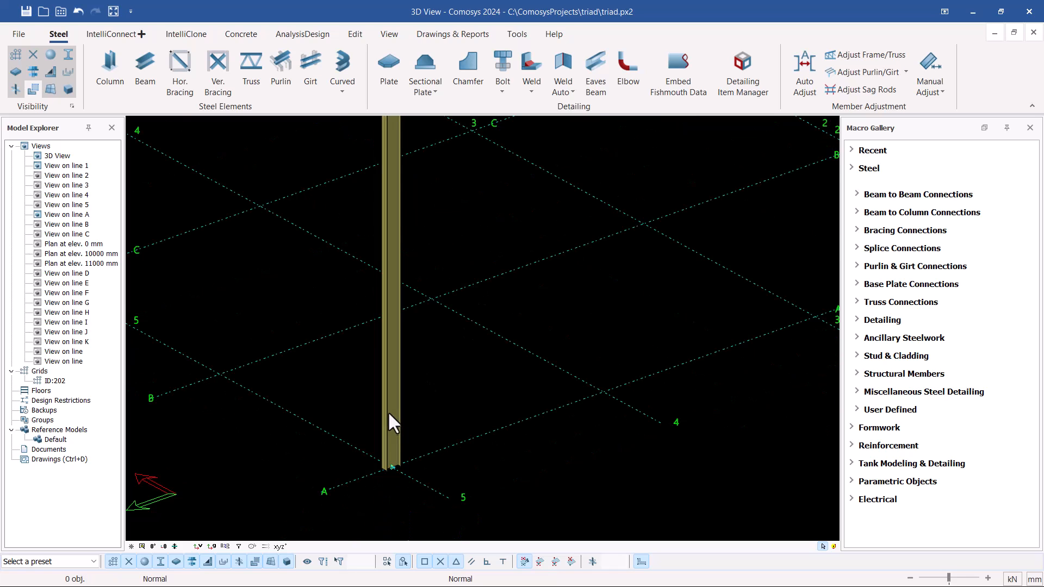
pyautogui.scroll(2, 392, 264)
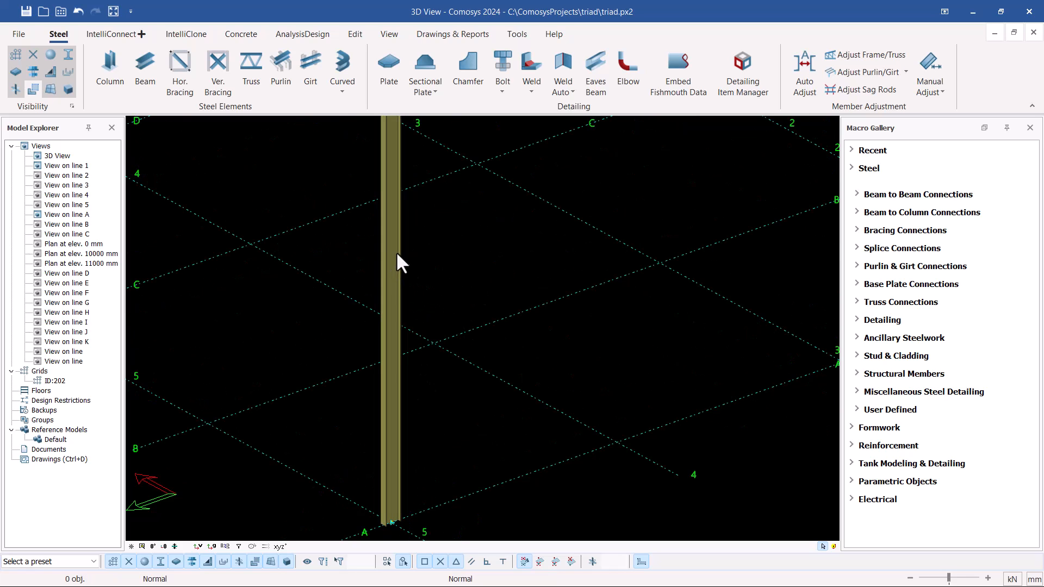
pyautogui.click(389, 246)
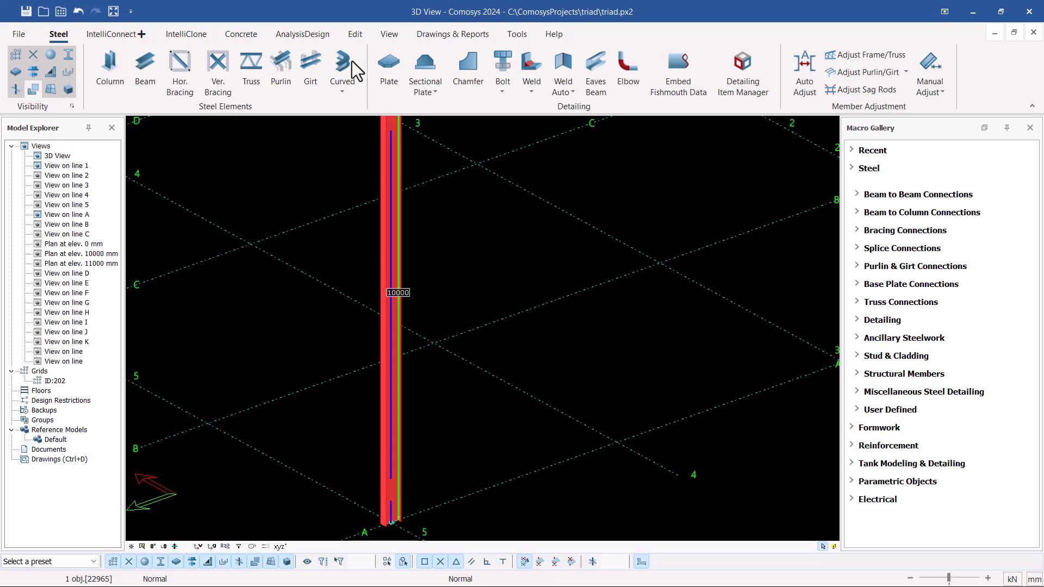
pyautogui.click(355, 35)
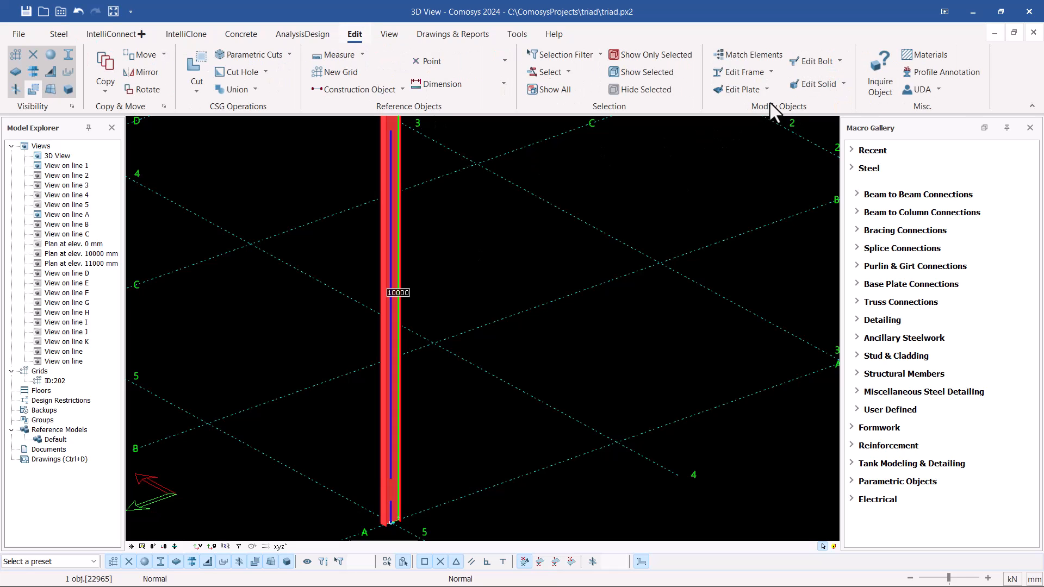
pyautogui.click(768, 72)
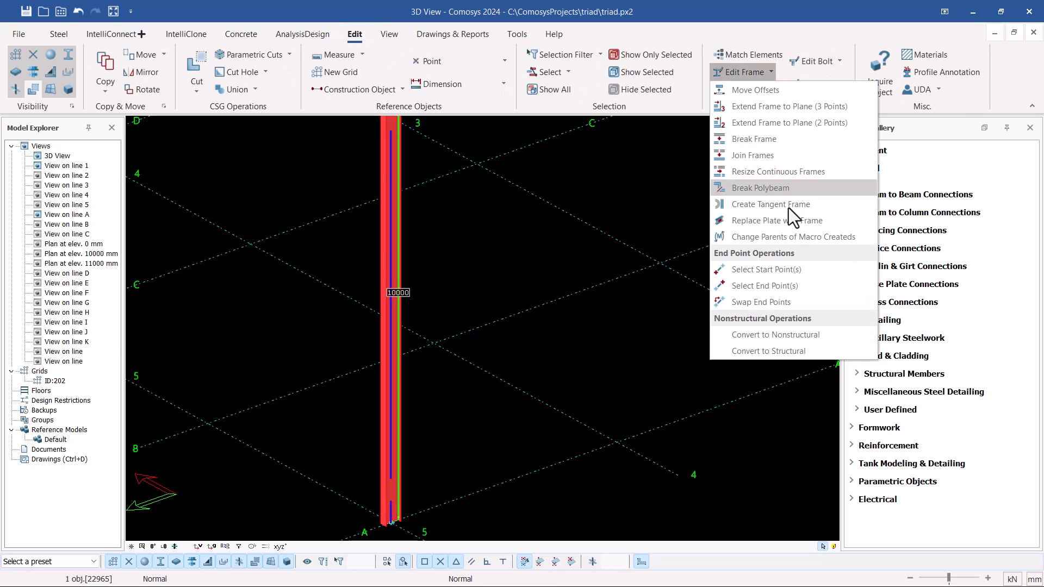
pyautogui.click(754, 139)
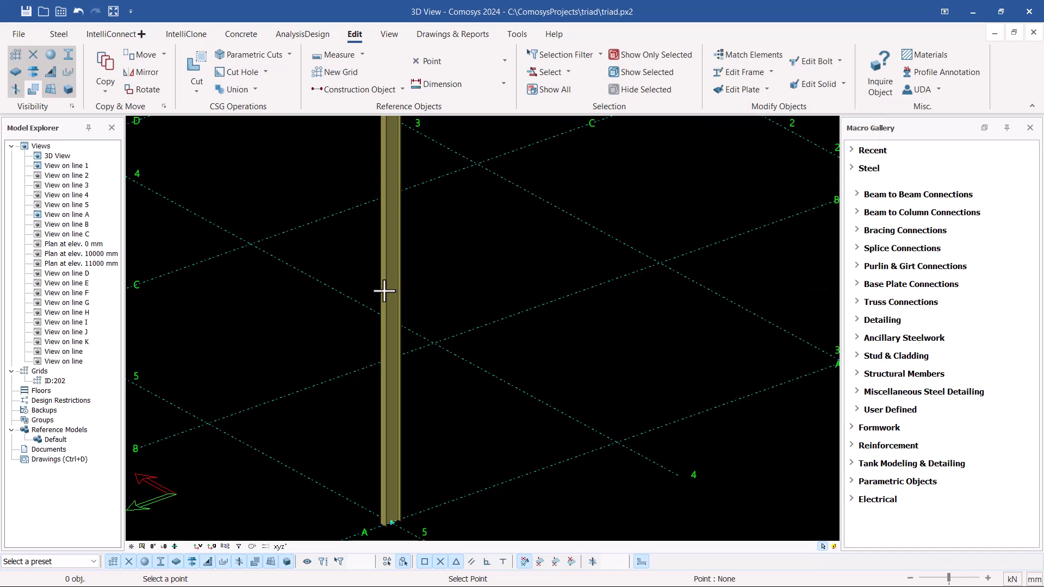
pyautogui.scroll(1, 385, 254)
pyautogui.scroll(1, 385, 250)
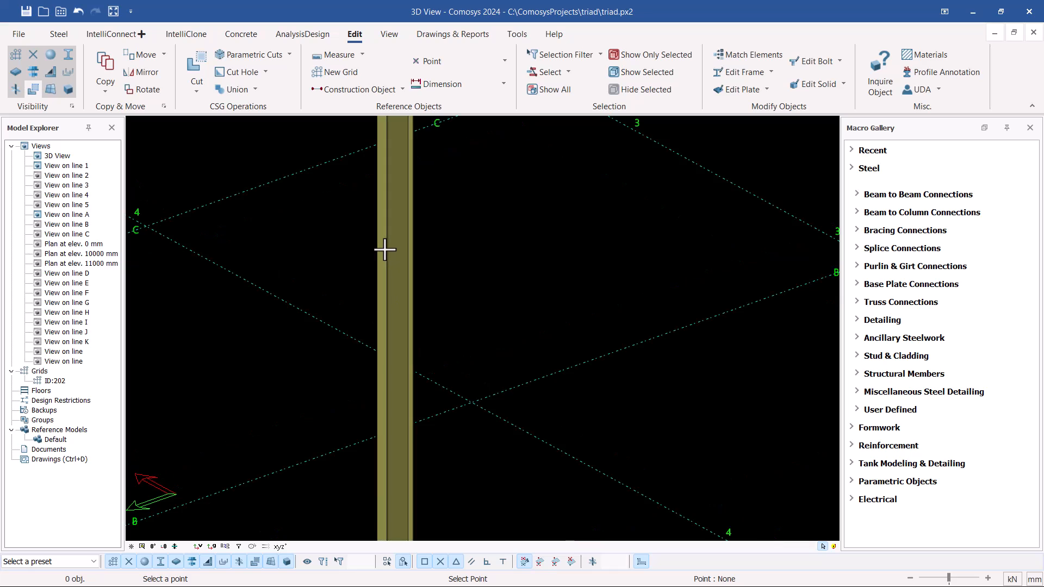
pyautogui.scroll(1, 386, 250)
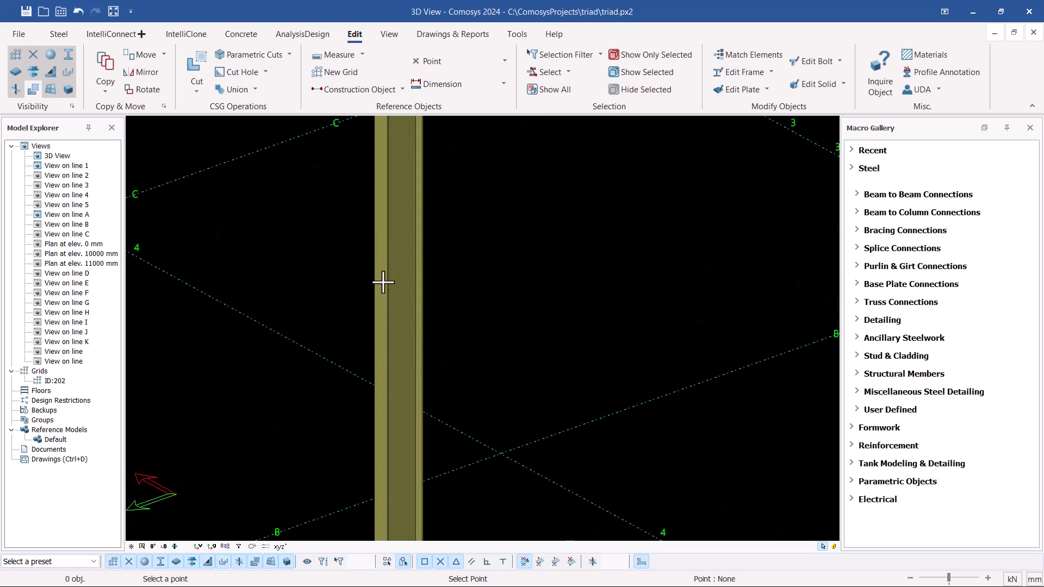
pyautogui.scroll(-4, 384, 282)
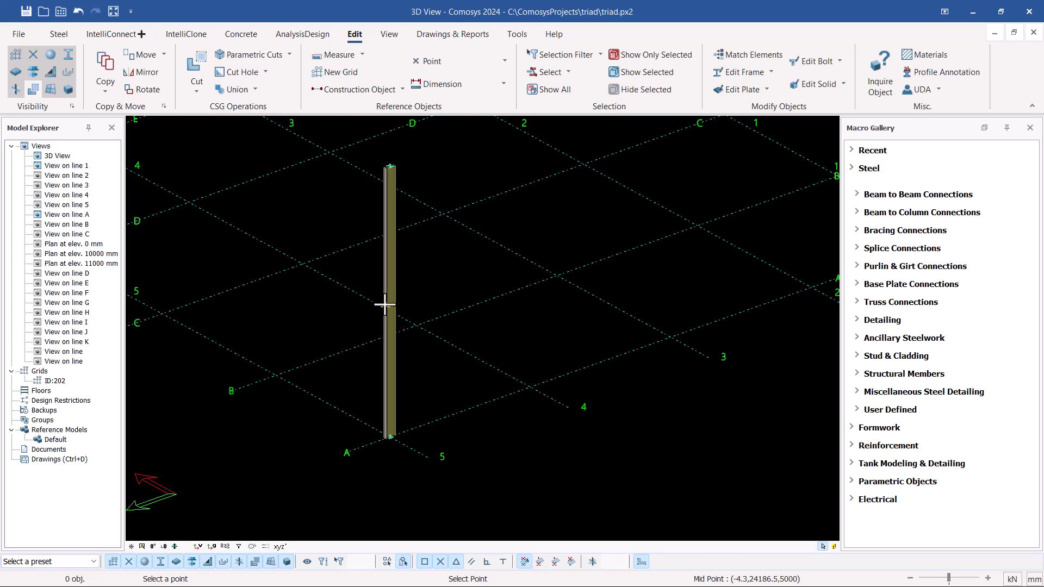
pyautogui.press('Escape')
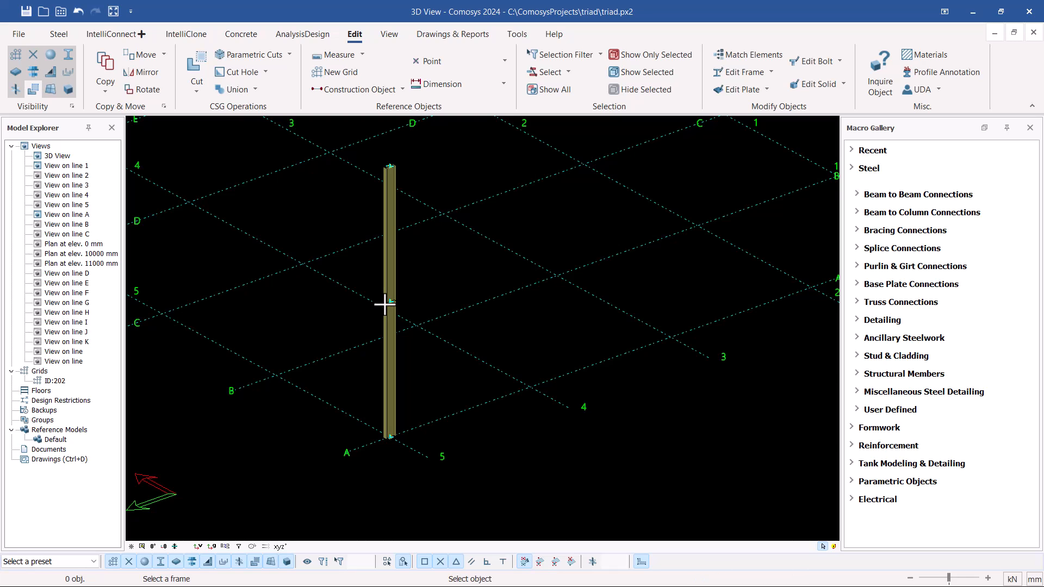
# - Examine the split at the column's mid-height and check the lower and upper segments individually
pyautogui.scroll(6, 383, 305)
pyautogui.scroll(3, 359, 299)
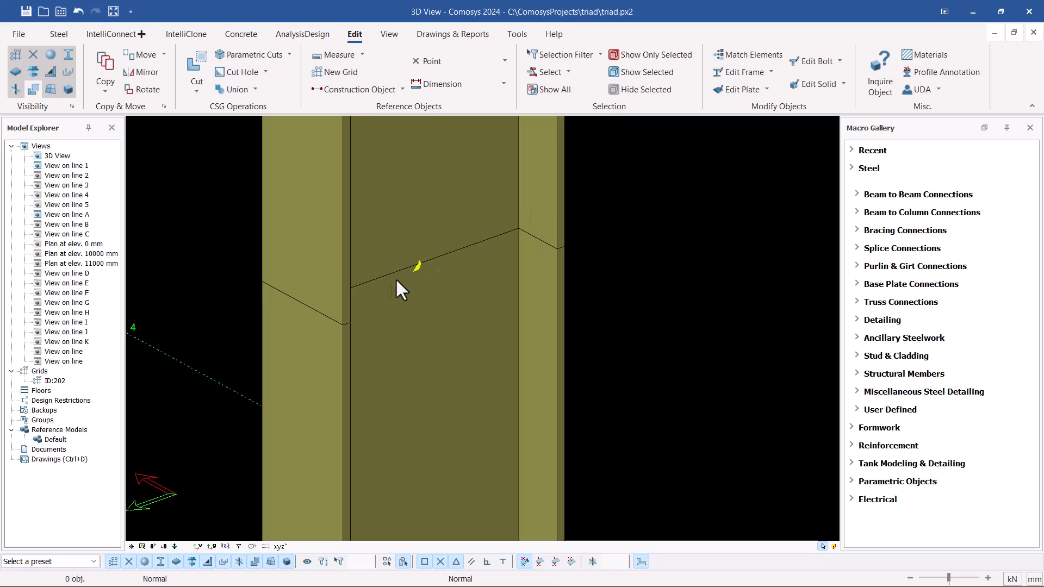
pyautogui.scroll(-6, 341, 313)
pyautogui.click(360, 364)
pyautogui.click(368, 213)
pyautogui.scroll(-3, 361, 230)
pyautogui.click(356, 361)
pyautogui.scroll(-2, 377, 247)
pyautogui.scroll(3, 356, 264)
pyautogui.click(351, 263)
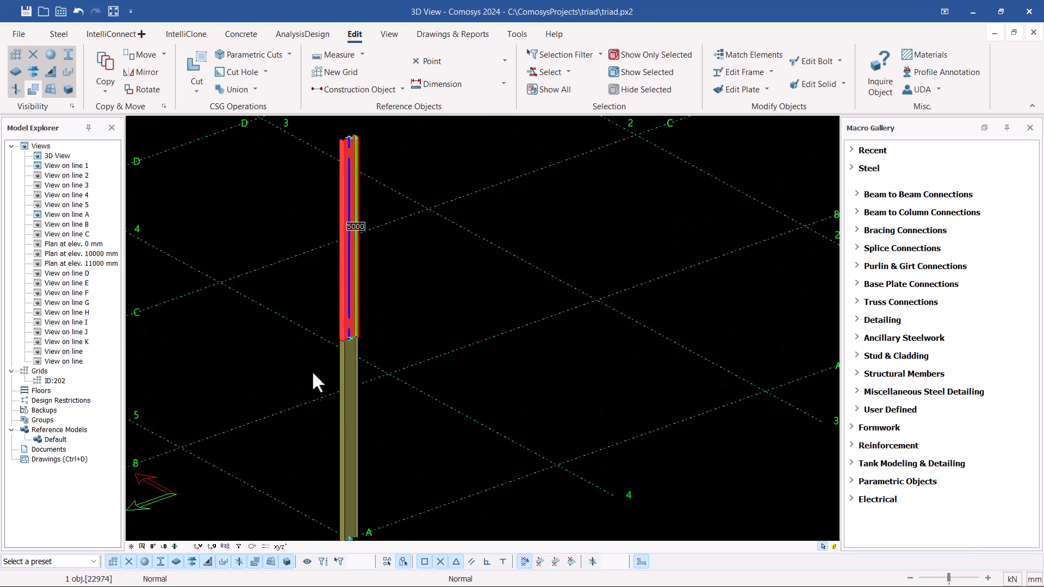
# - Select both the upper and lower segments of the split column at grid A-5
pyautogui.moveTo(564, 233); pyautogui.dragTo(285, 282, button='middle')
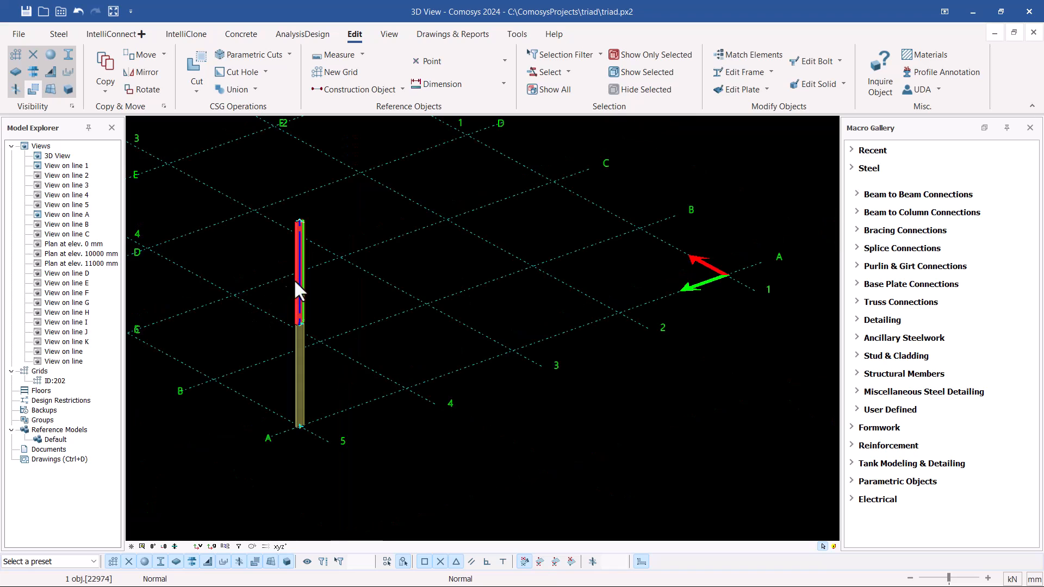
pyautogui.moveTo(377, 191); pyautogui.dragTo(261, 432)
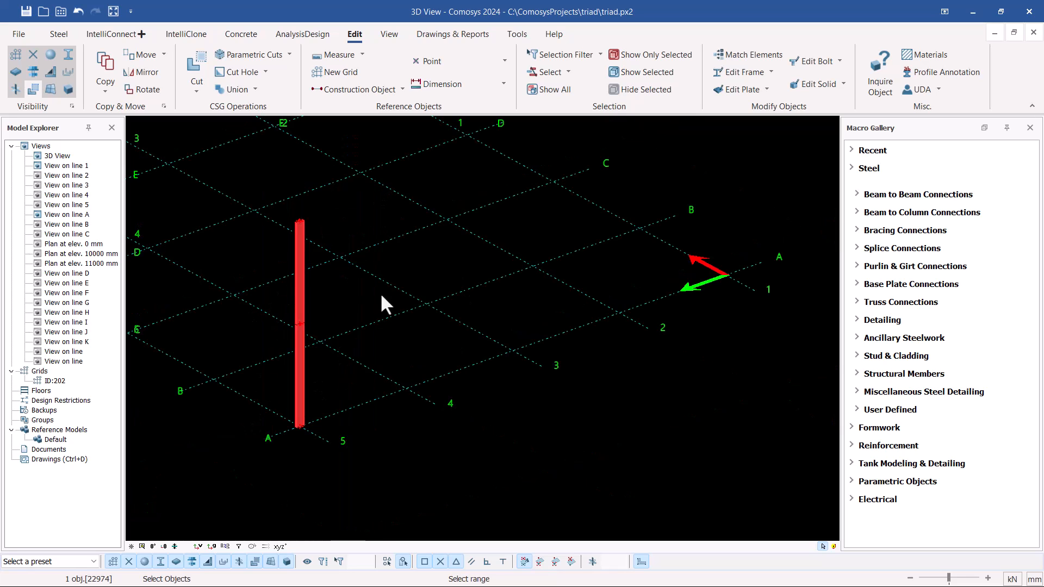
pyautogui.rightClick(439, 170)
pyautogui.moveTo(511, 358)
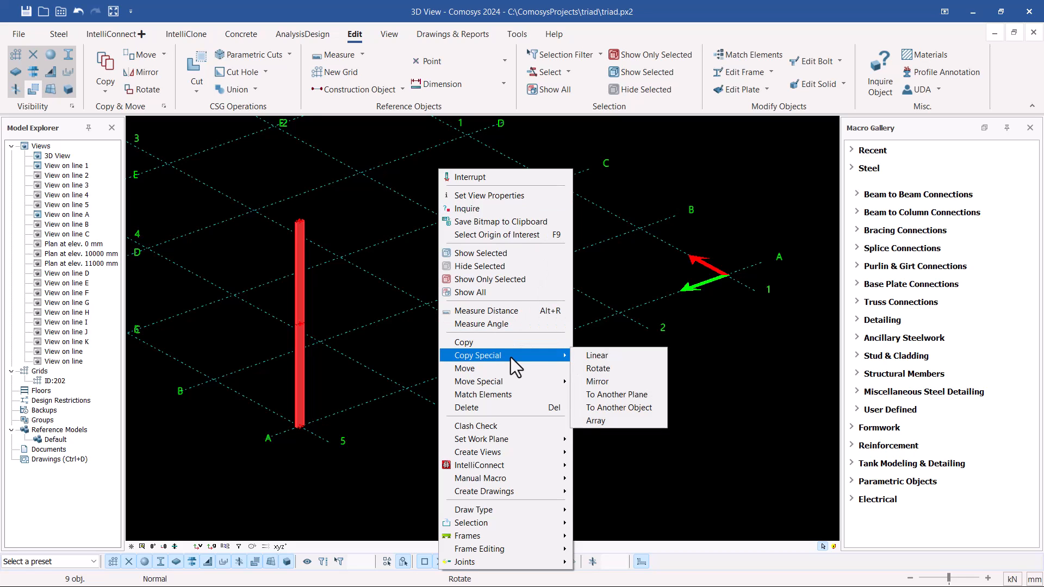
pyautogui.click(607, 385)
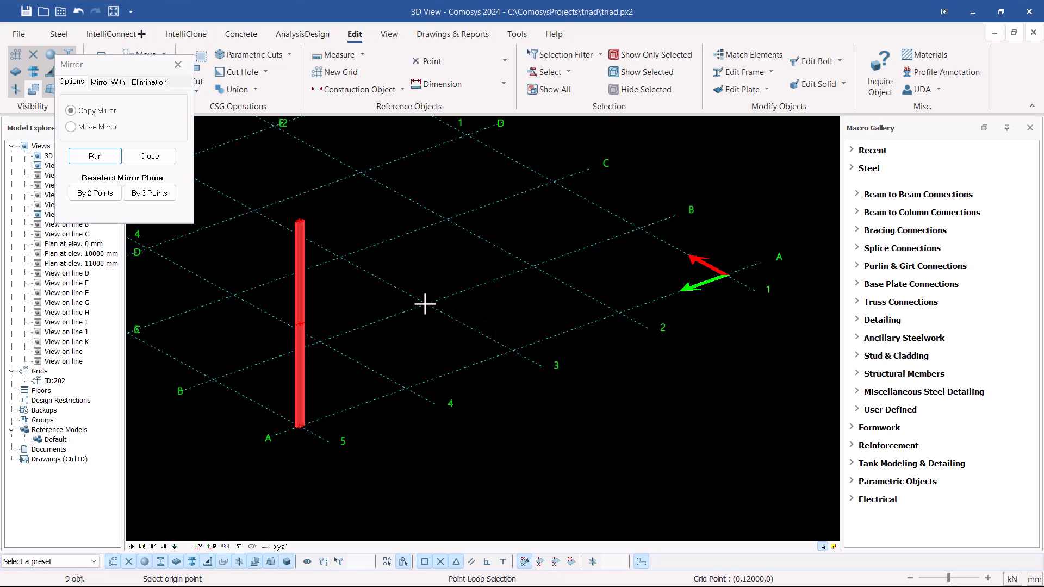
pyautogui.click(425, 304)
pyautogui.click(513, 352)
pyautogui.press('Escape')
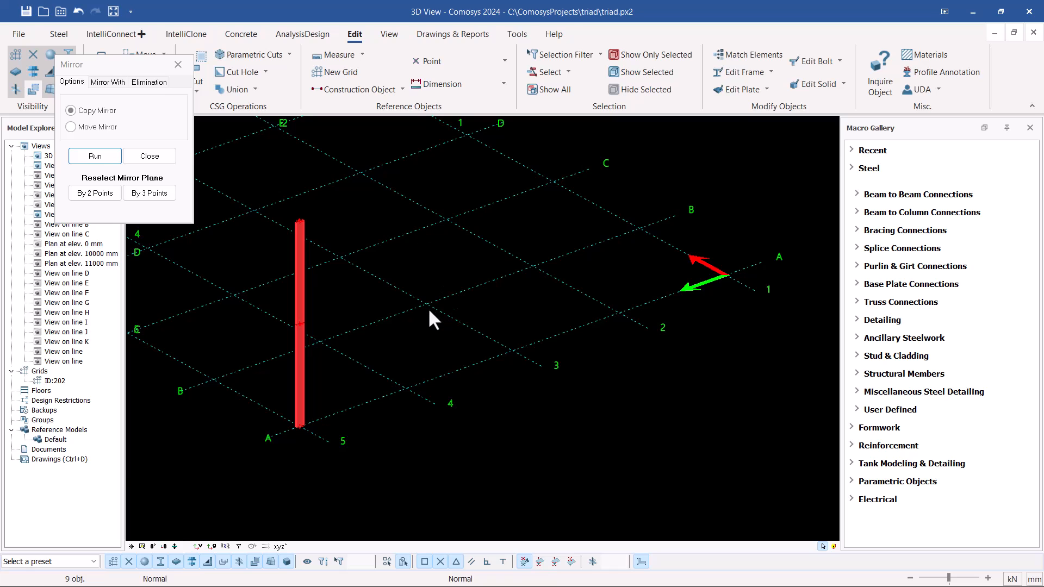
pyautogui.scroll(2, 431, 310)
pyautogui.click(180, 66)
# - Mirror-copy the selected column segments about the vertical plane along grid line 3, then clear the selection
pyautogui.rightClick(411, 211)
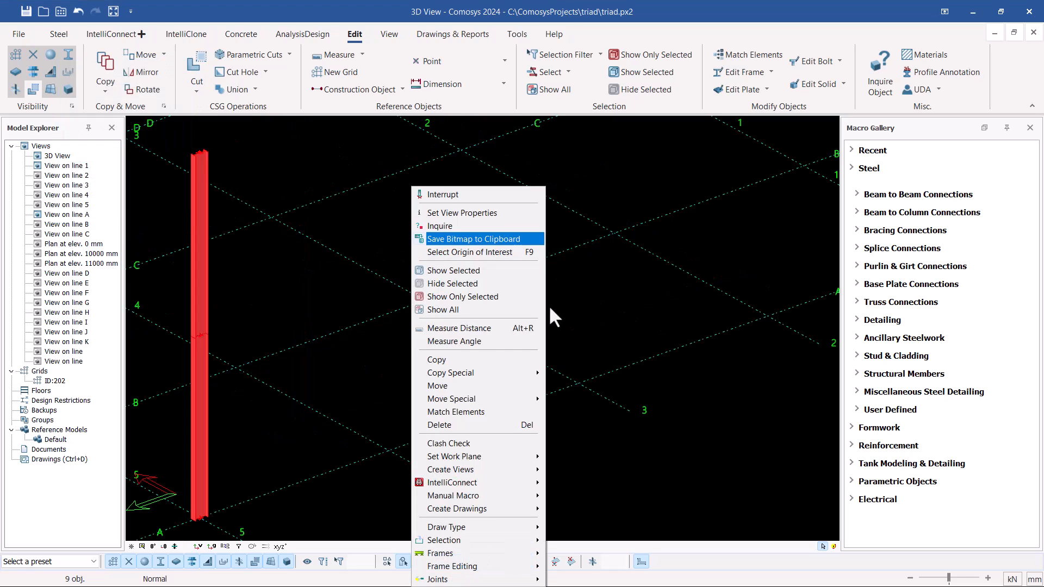
pyautogui.moveTo(491, 376)
pyautogui.click(568, 386)
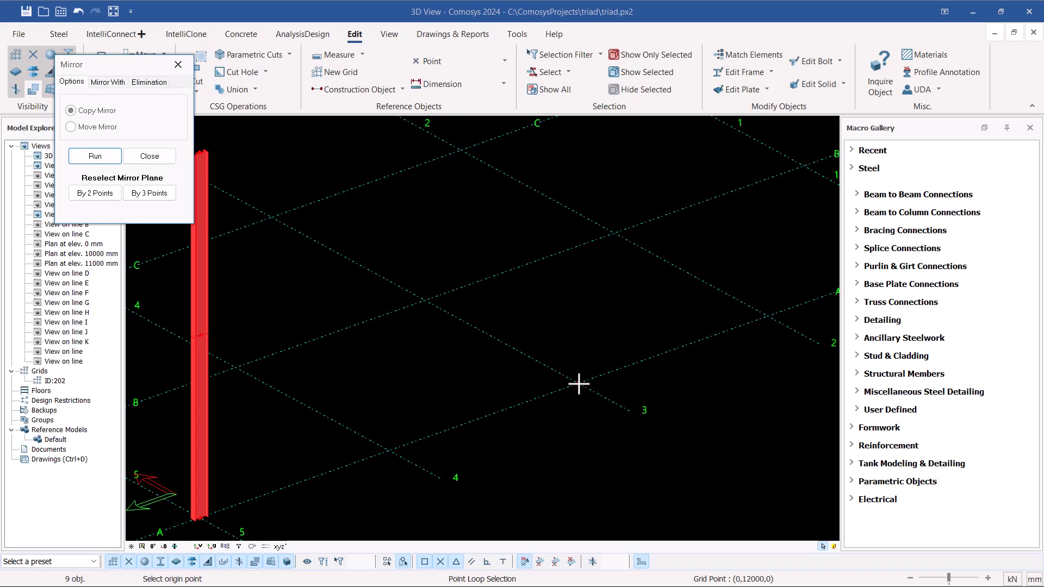
pyautogui.click(425, 301)
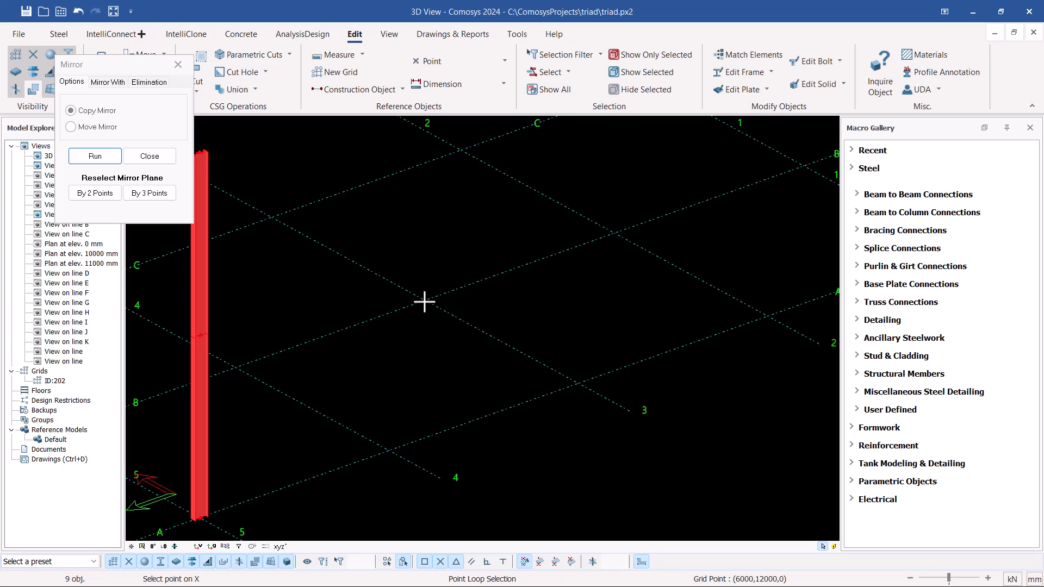
pyautogui.click(424, 302)
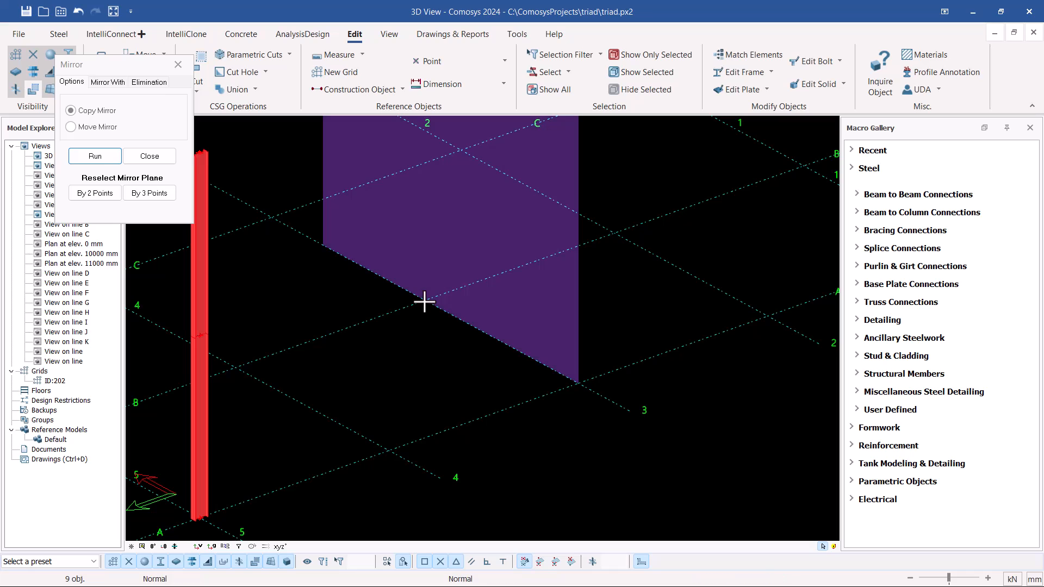
pyautogui.click(105, 157)
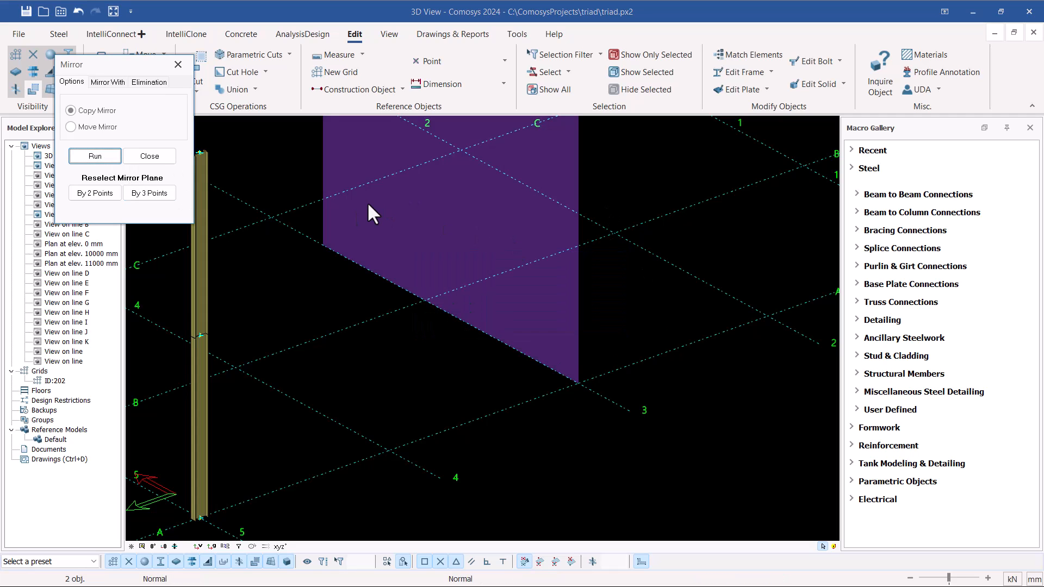
pyautogui.click(159, 158)
pyautogui.scroll(-3, 462, 313)
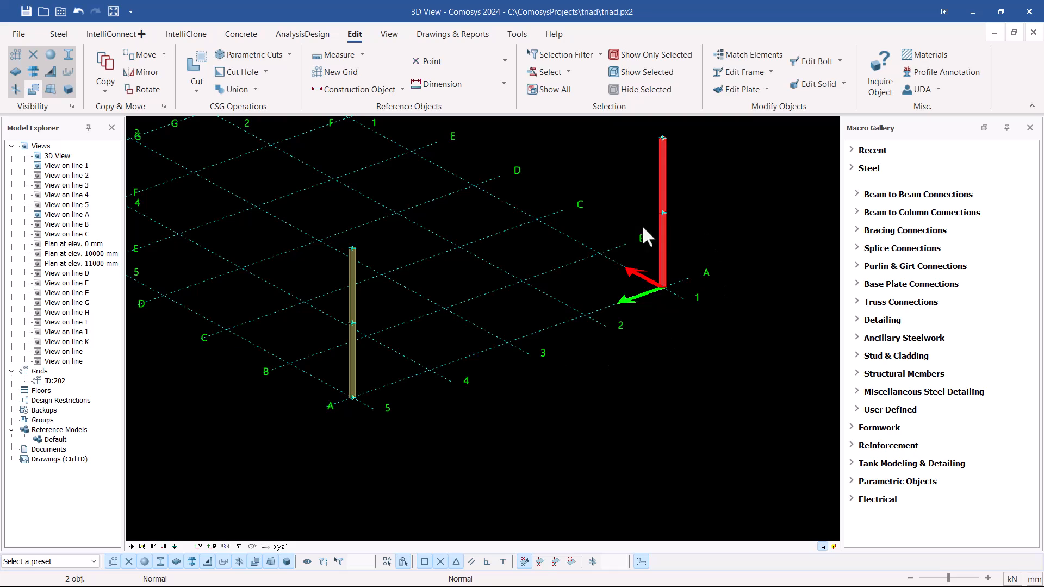
pyautogui.click(709, 200)
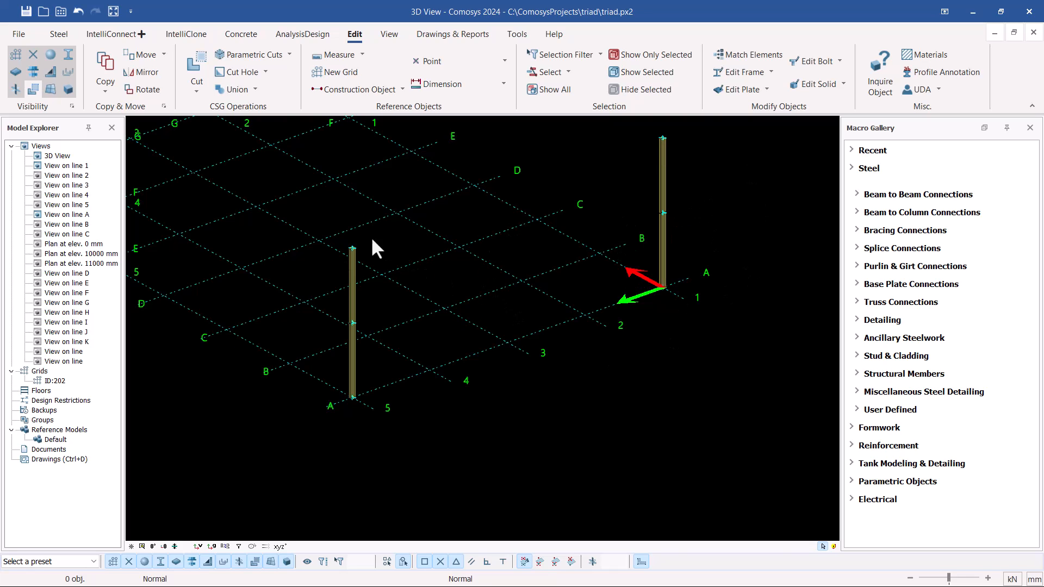
# - Inspect the mirrored column at grid A-1 and its mid-height split
pyautogui.scroll(3, 664, 137)
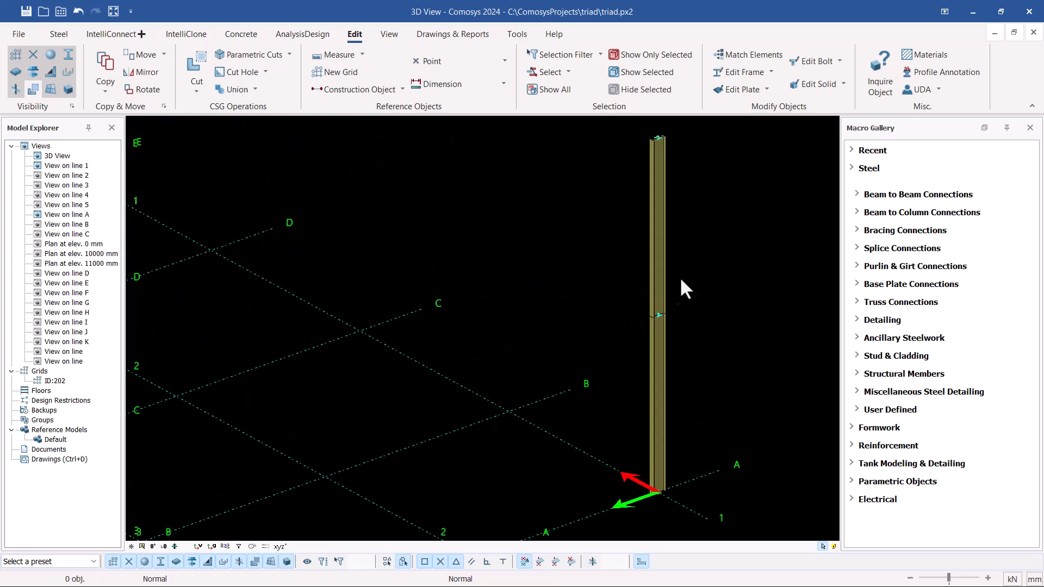
pyautogui.scroll(3, 661, 321)
pyautogui.scroll(3, 661, 321)
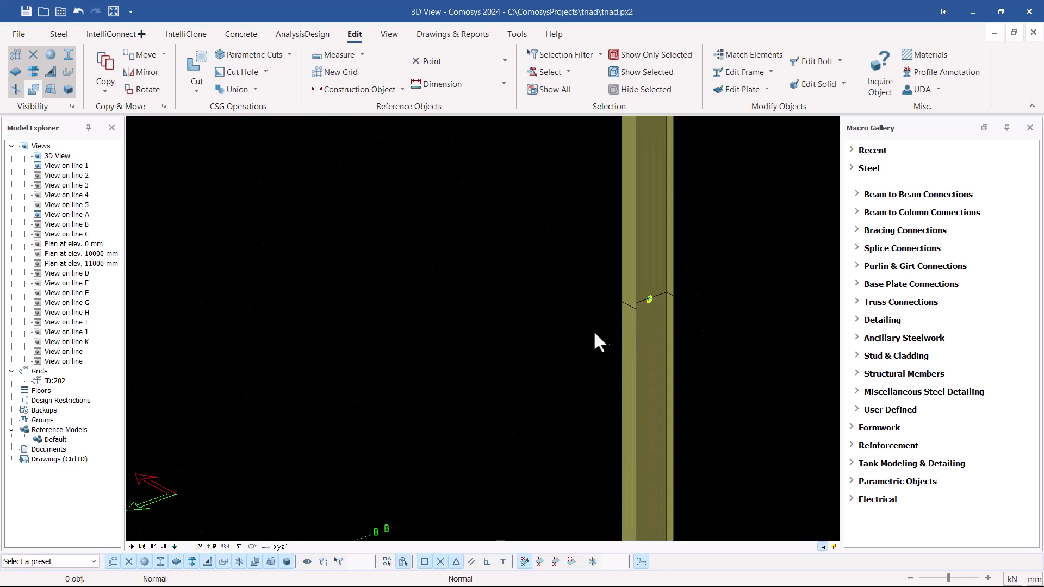
pyautogui.scroll(-4, 597, 330)
pyautogui.scroll(-3, 598, 326)
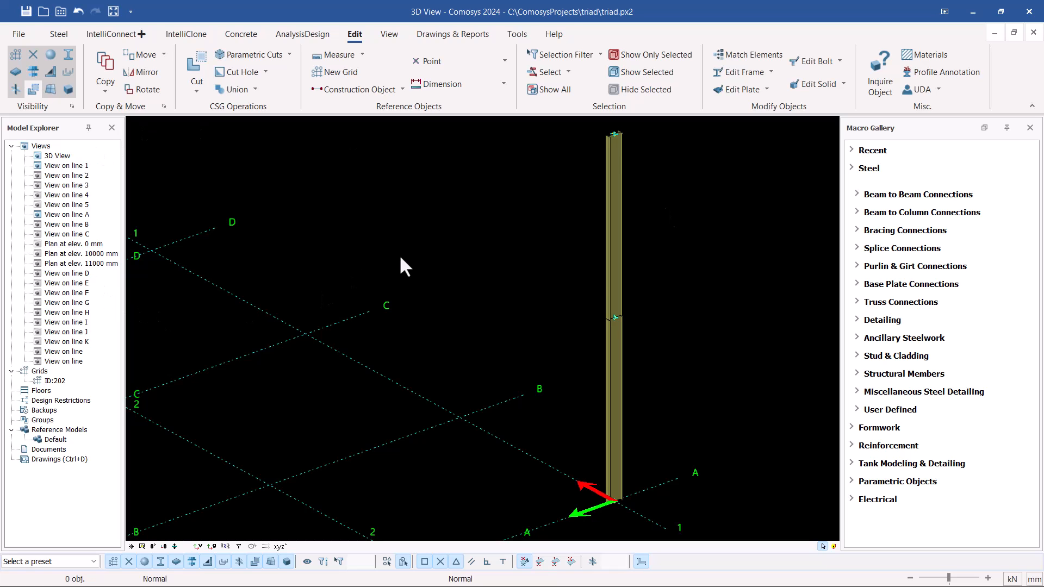
pyautogui.scroll(-5, 432, 243)
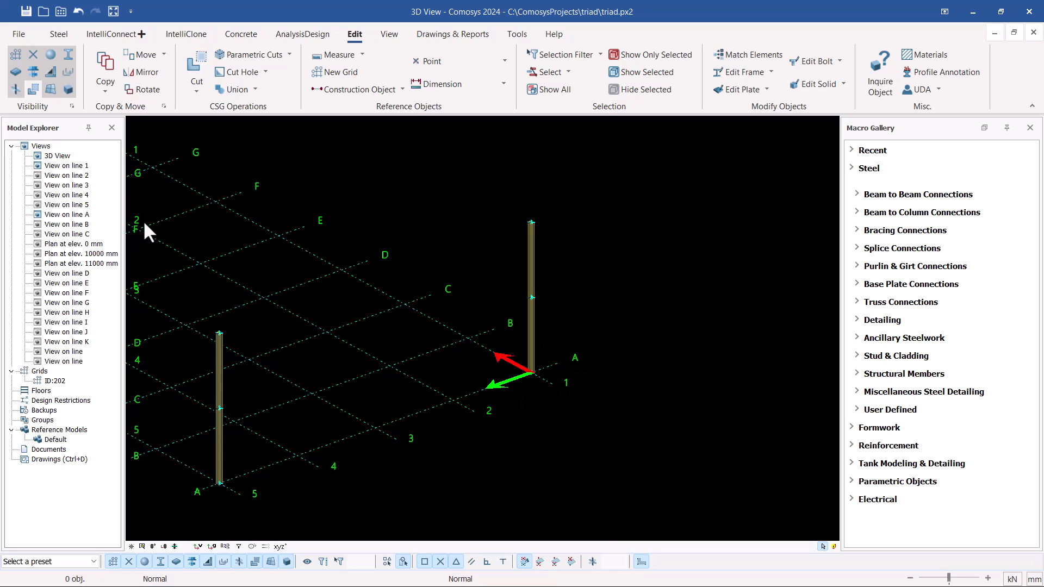
# - Open the elevation view on line A and examine both columns and their tops against the 10000 and 11000 levels
pyautogui.doubleClick(84, 216)
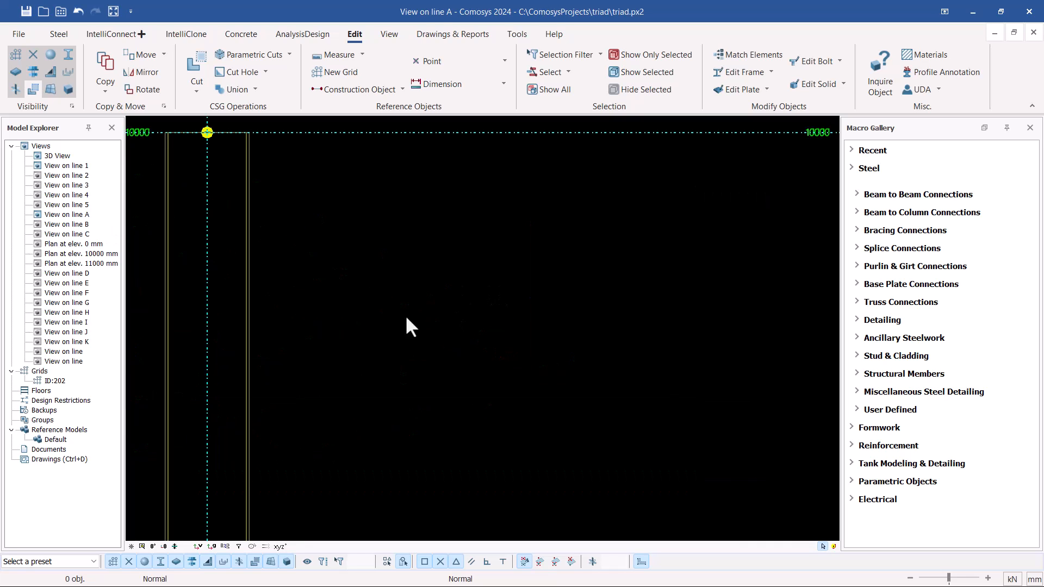
pyautogui.scroll(-8, 365, 310)
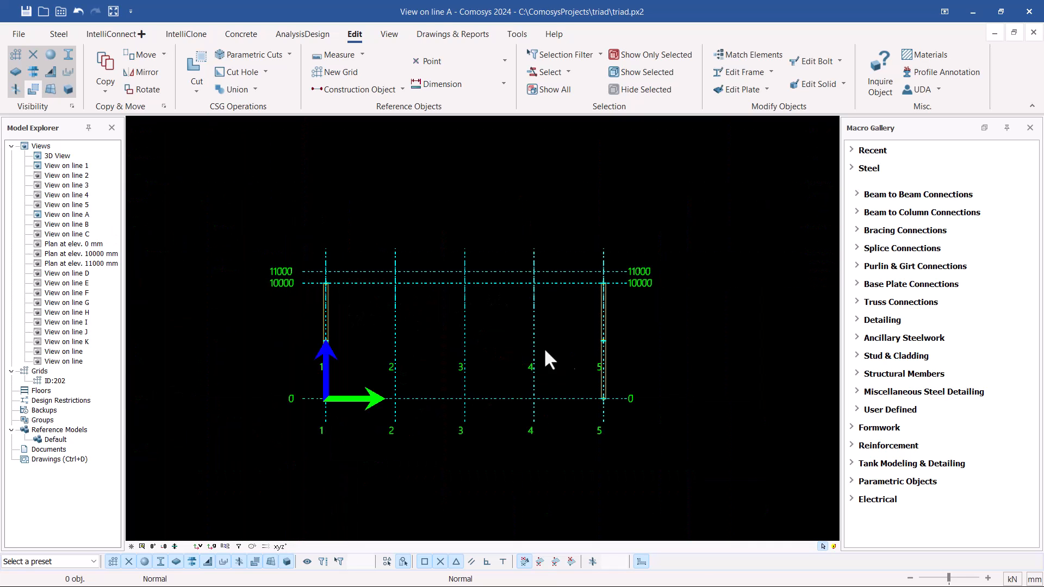
pyautogui.scroll(10, 632, 253)
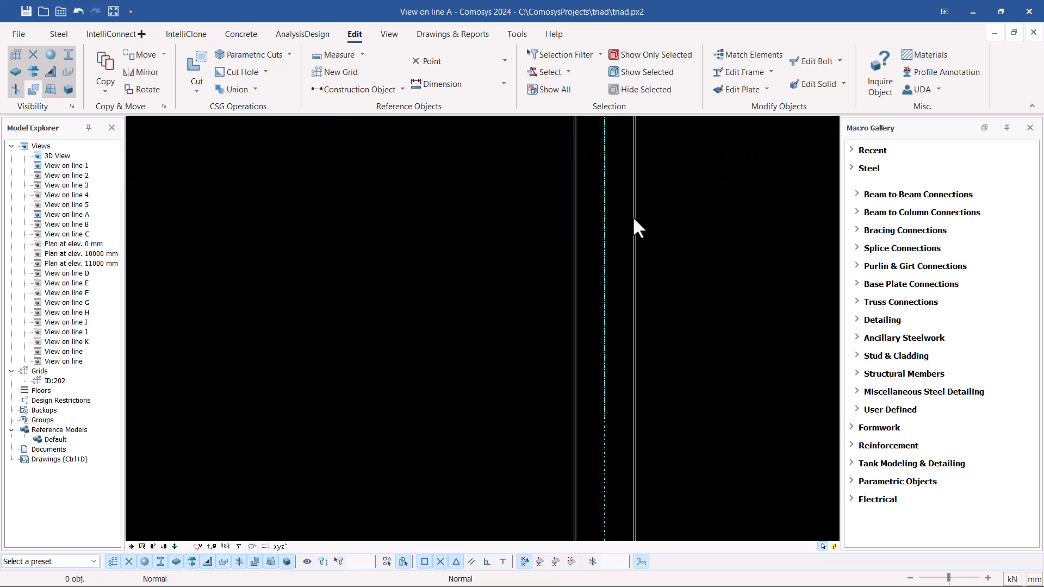
pyautogui.click(637, 213)
pyautogui.scroll(-8, 738, 263)
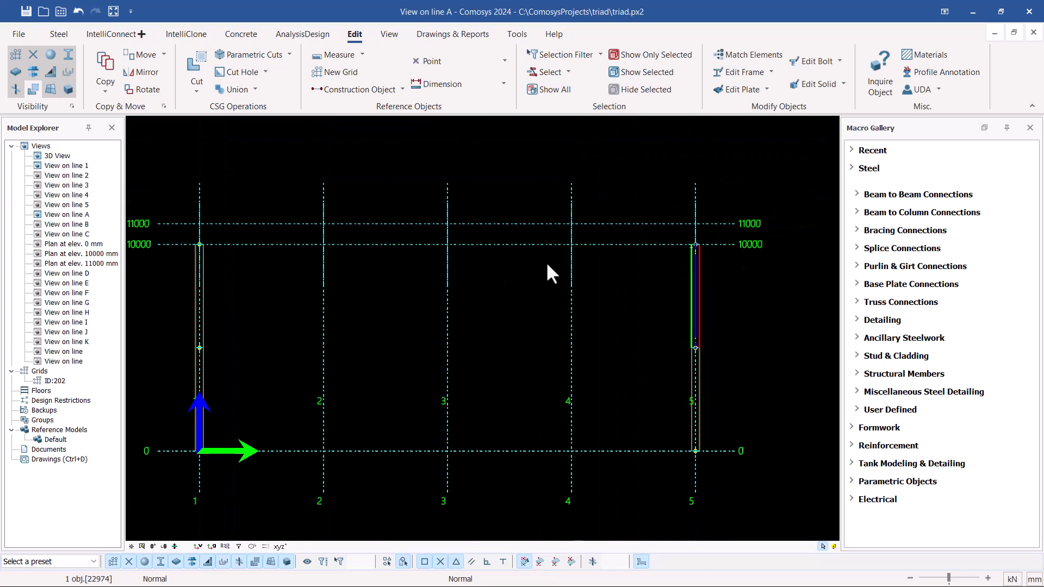
pyautogui.scroll(5, 195, 243)
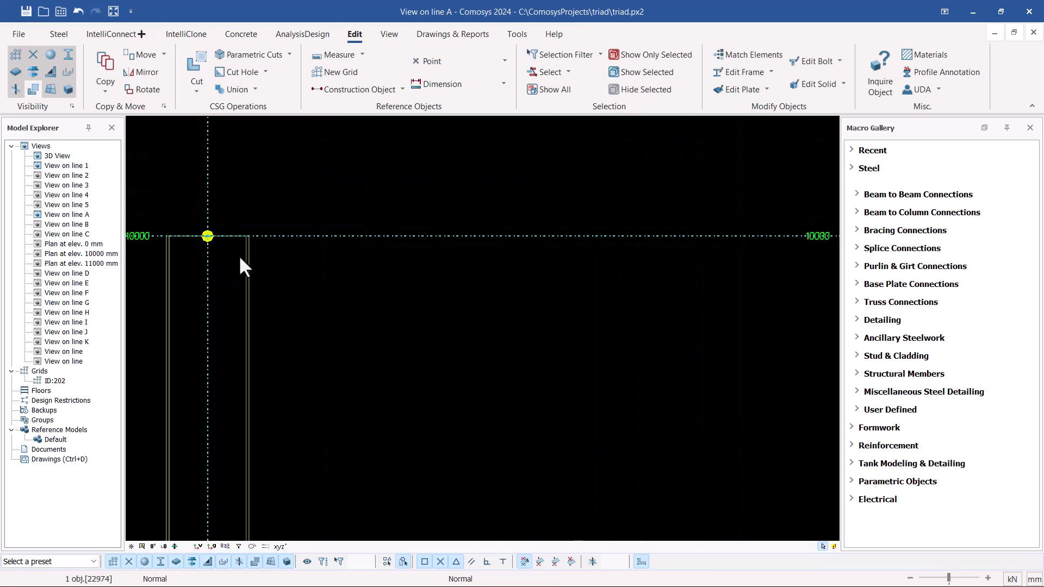
pyautogui.scroll(-3, 229, 305)
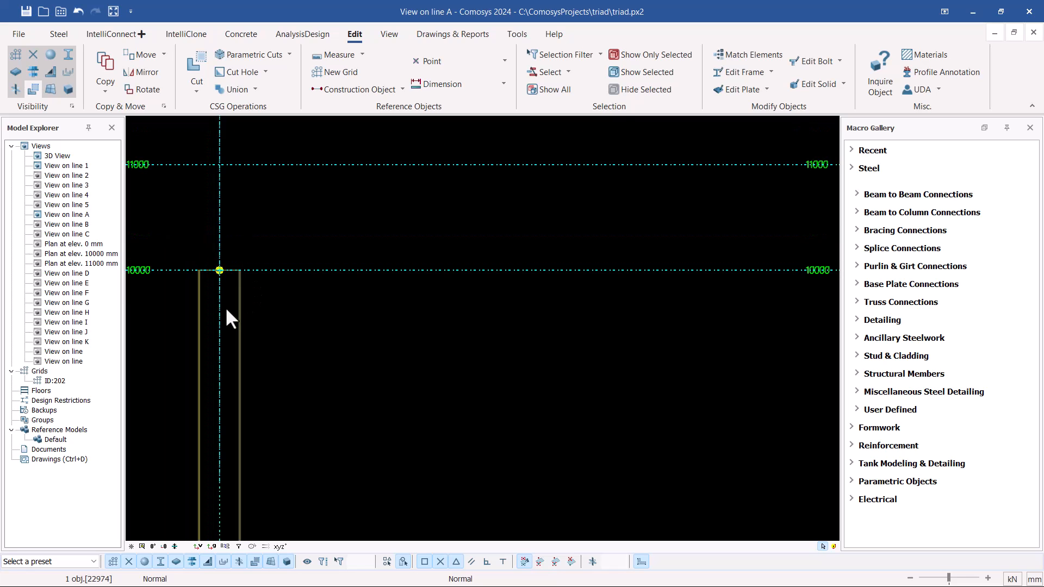
pyautogui.scroll(-2, 218, 305)
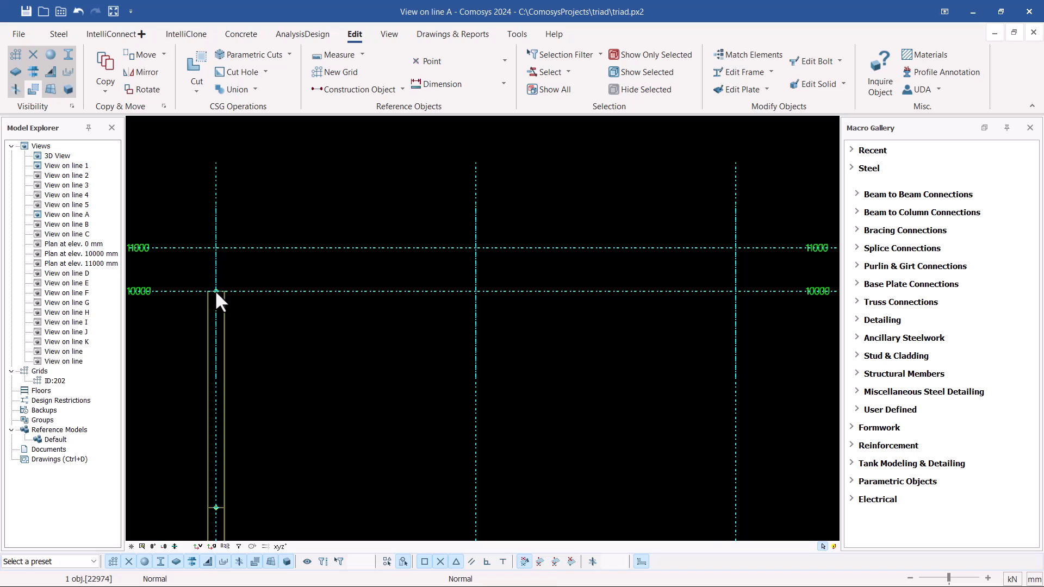
pyautogui.scroll(-2, 216, 293)
pyautogui.scroll(-3, 489, 294)
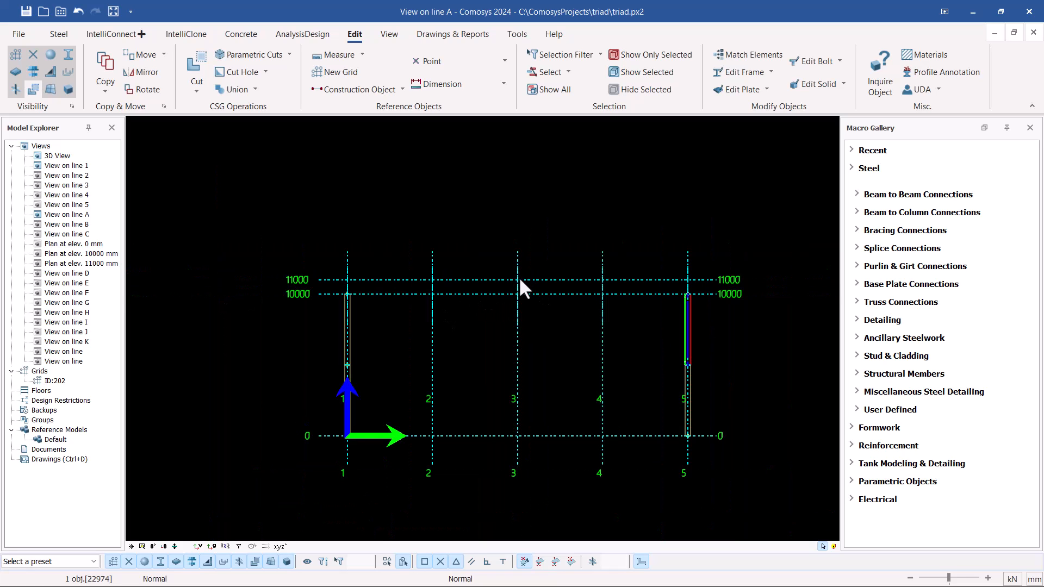
pyautogui.scroll(3, 361, 286)
pyautogui.scroll(1, 359, 291)
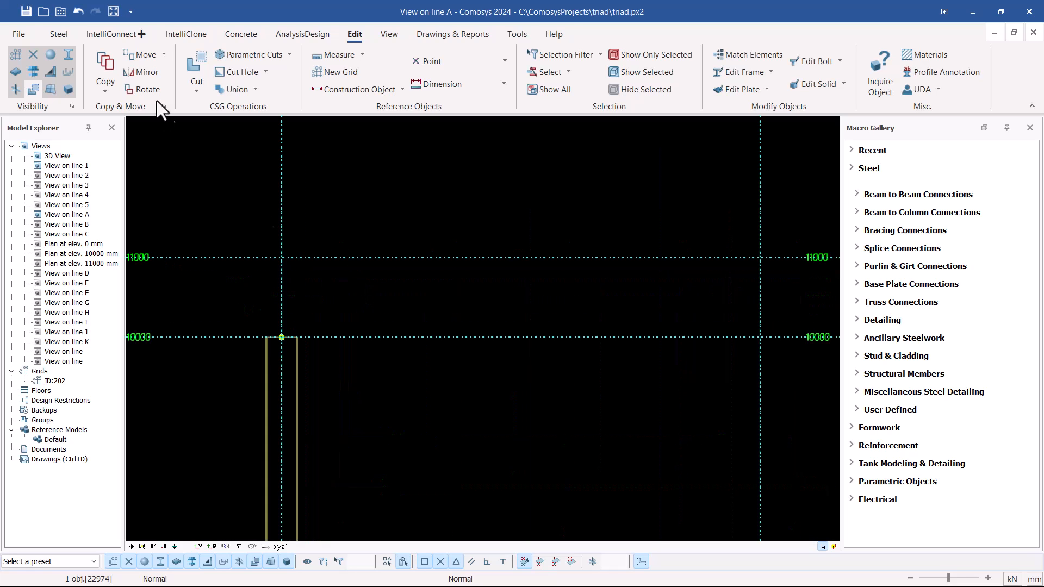
# - Model a sloping beam from the line 1 column top at 10000 to the line 3 and 11000 level intersection, and return to the 3D view
pyautogui.click(57, 34)
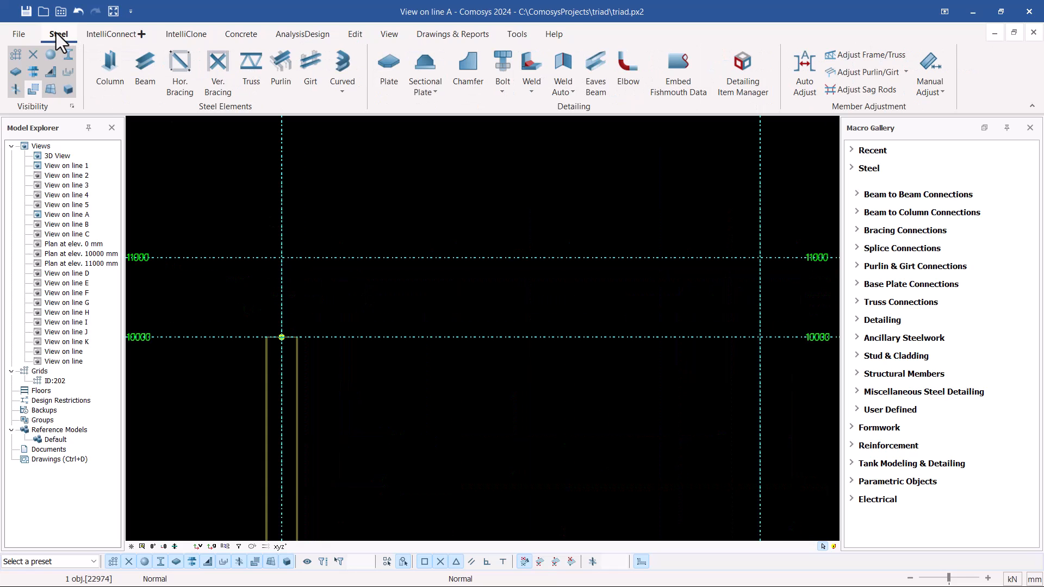
pyautogui.click(146, 65)
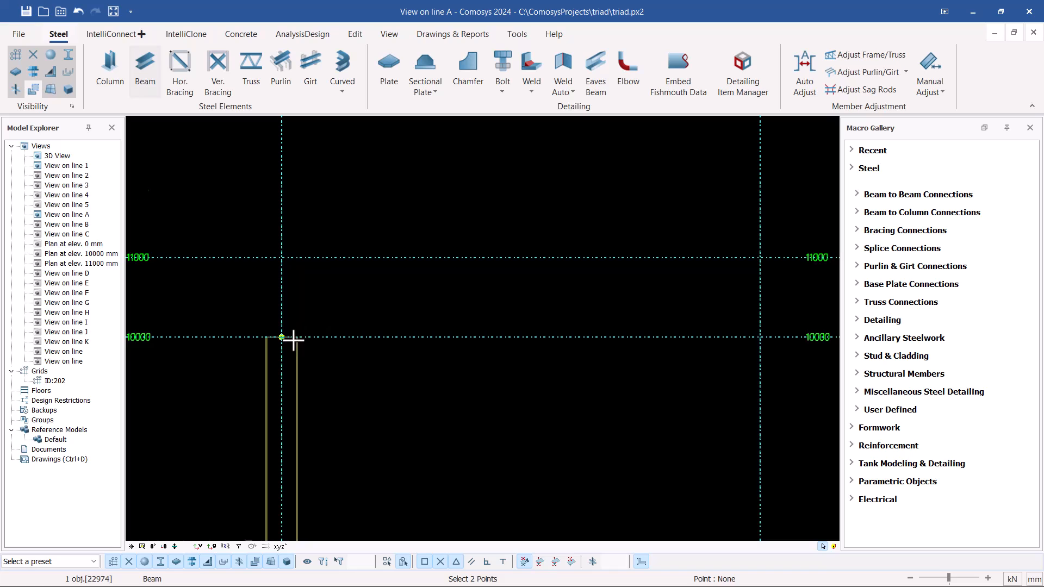
pyautogui.scroll(3, 288, 340)
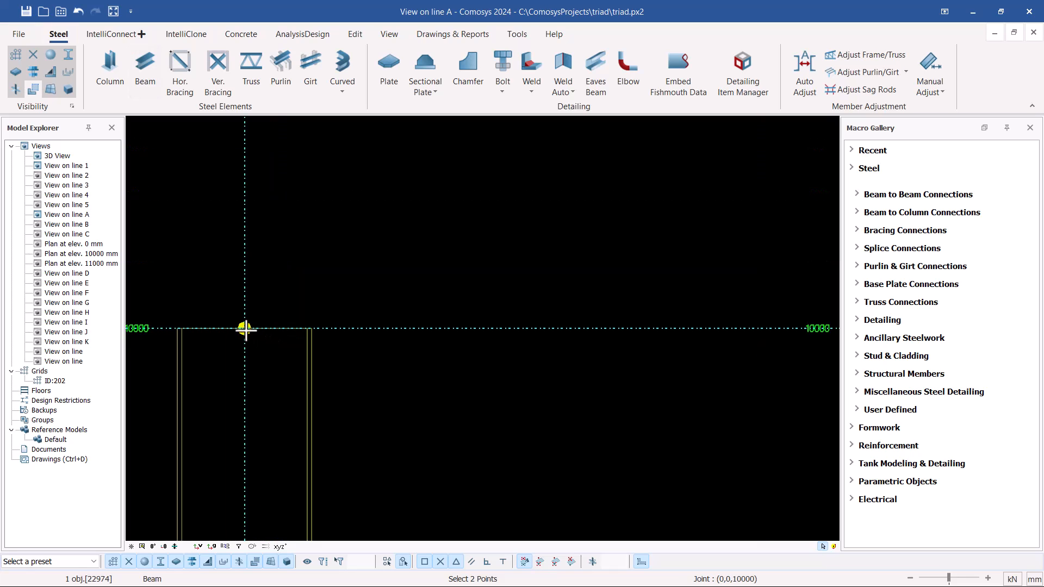
pyautogui.scroll(-3, 215, 352)
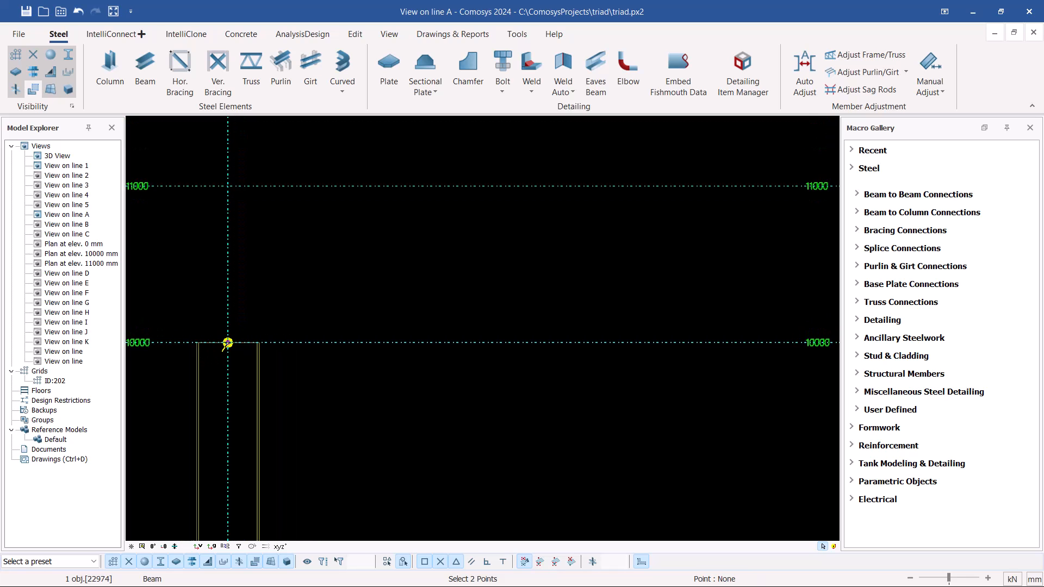
pyautogui.scroll(-2, 227, 343)
pyautogui.scroll(-1, 264, 326)
pyautogui.scroll(-4, 298, 301)
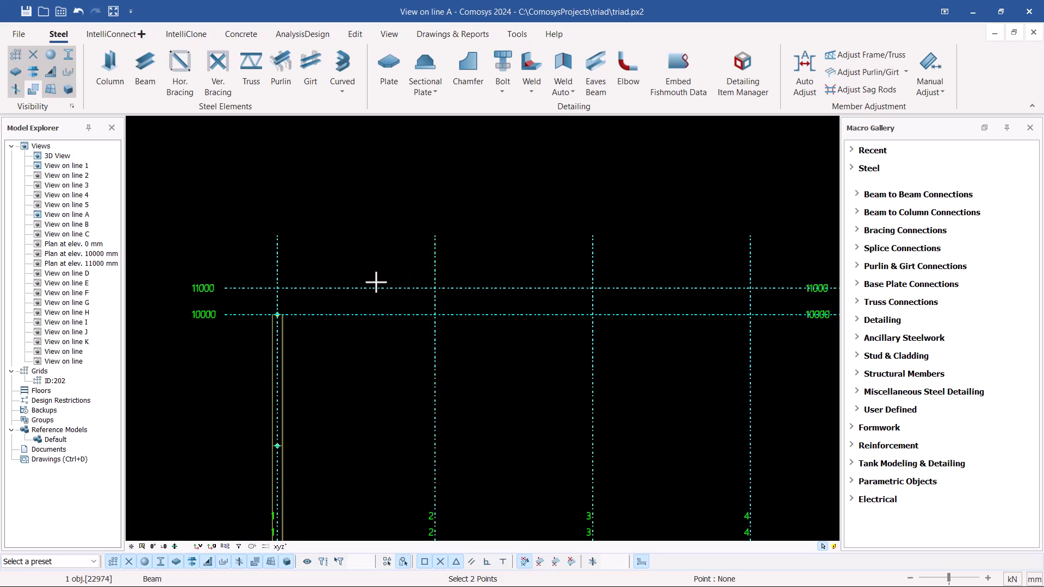
pyautogui.scroll(-1, 546, 296)
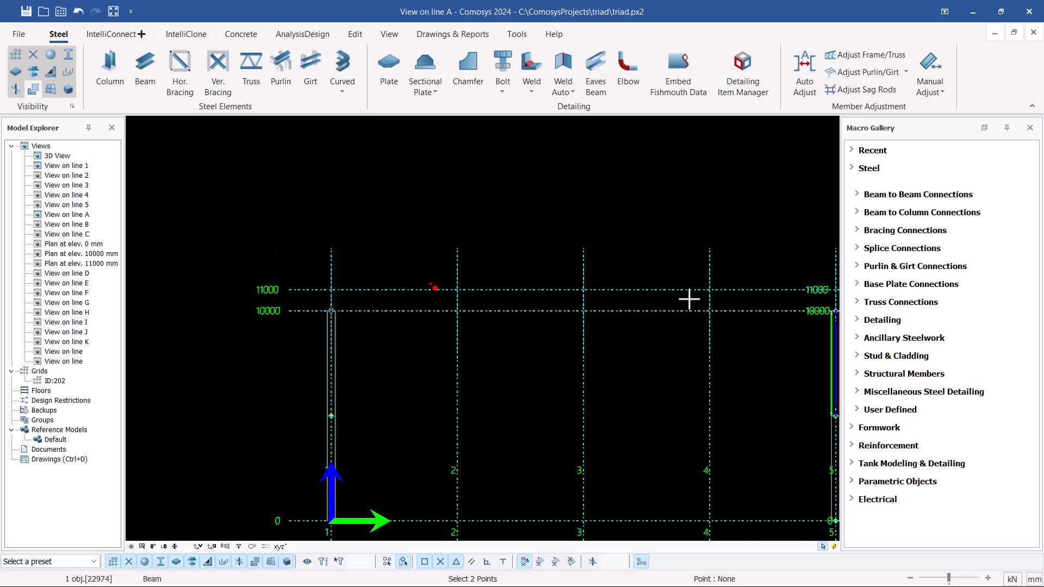
pyautogui.scroll(-1, 456, 297)
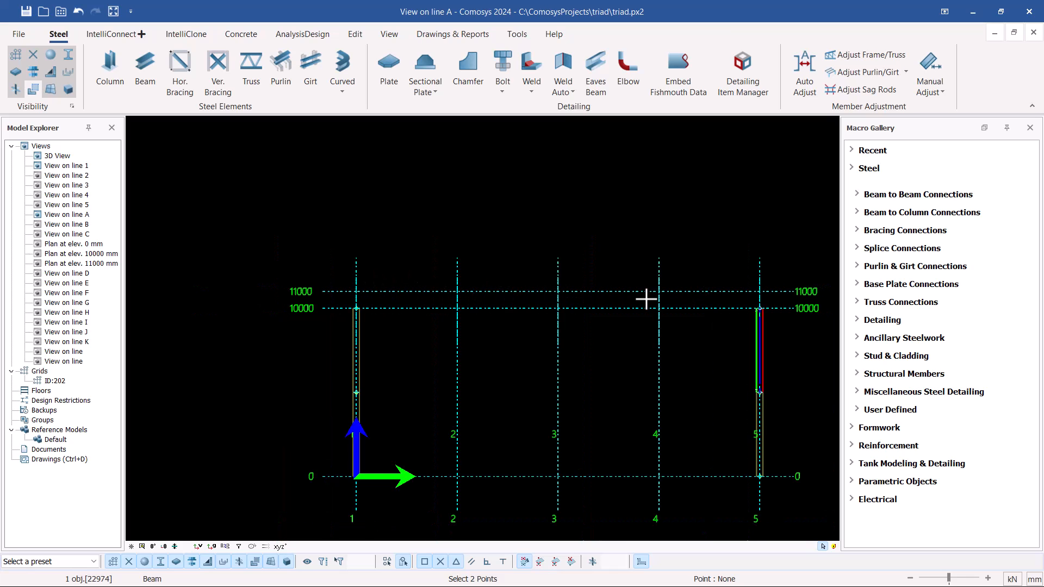
pyautogui.click(559, 292)
pyautogui.rightClick(559, 253)
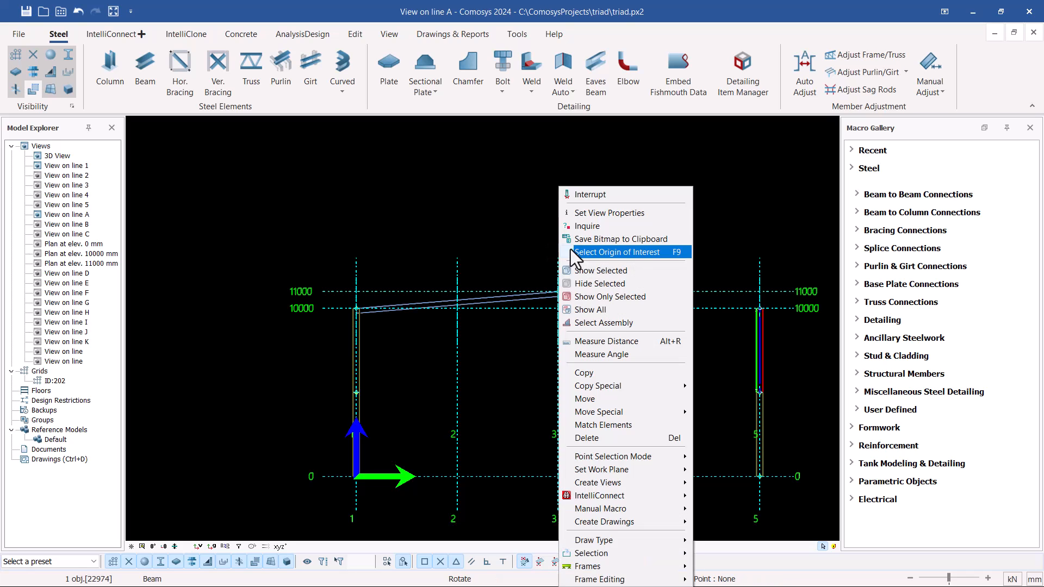
pyautogui.click(590, 194)
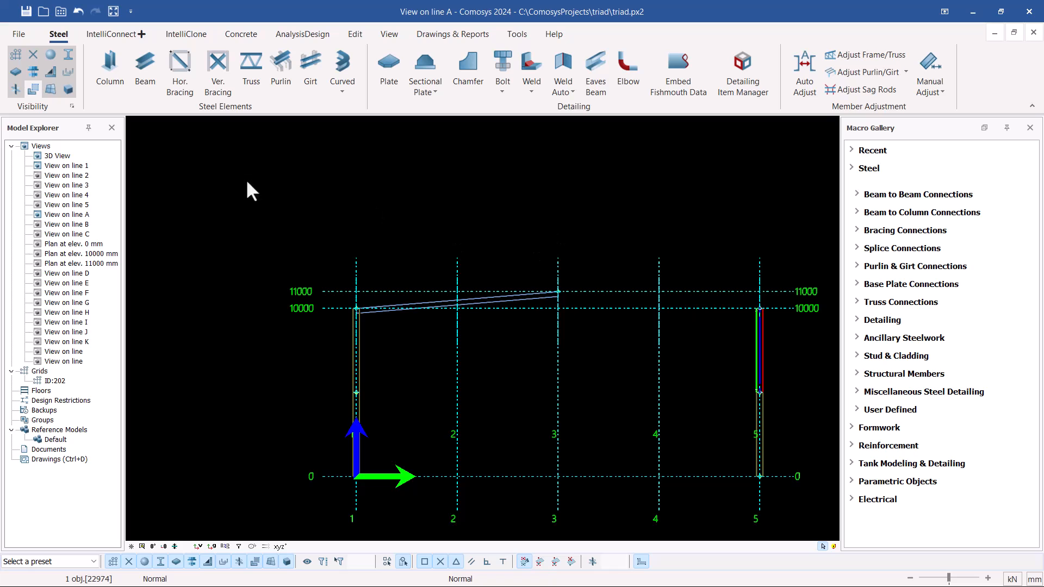
pyautogui.doubleClick(54, 157)
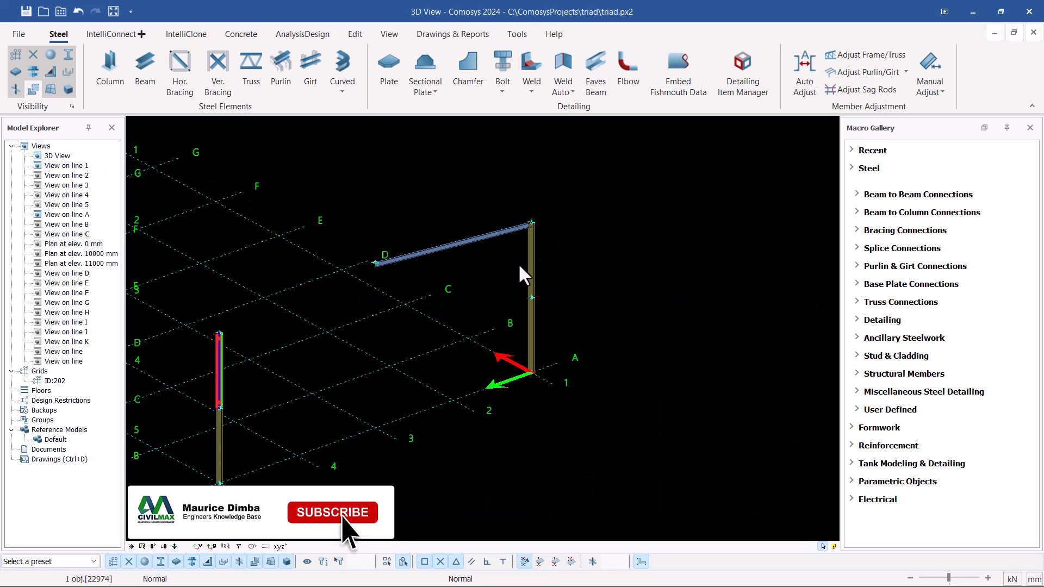
# - Set the profile of the sloping rafter between the line 1 column and the apex to IPE400
pyautogui.scroll(2, 398, 250)
pyautogui.scroll(5, 621, 215)
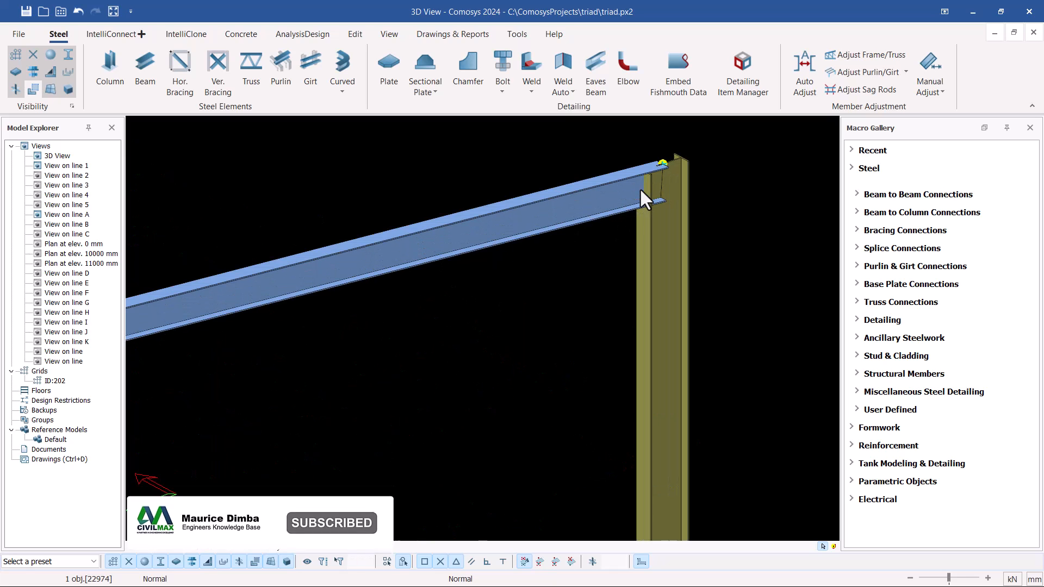
pyautogui.scroll(1, 589, 214)
pyautogui.click(589, 214)
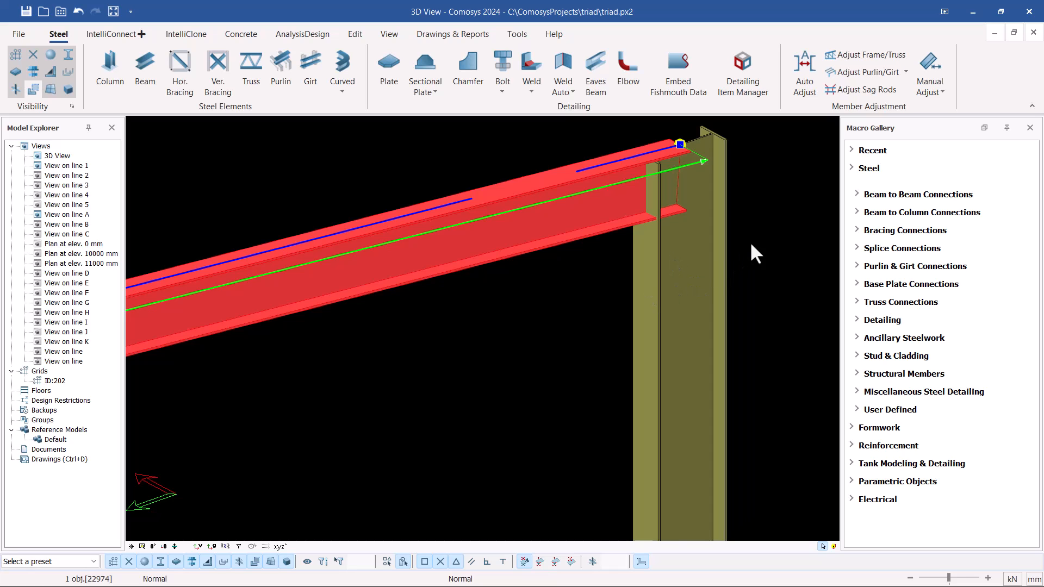
pyautogui.doubleClick(771, 202)
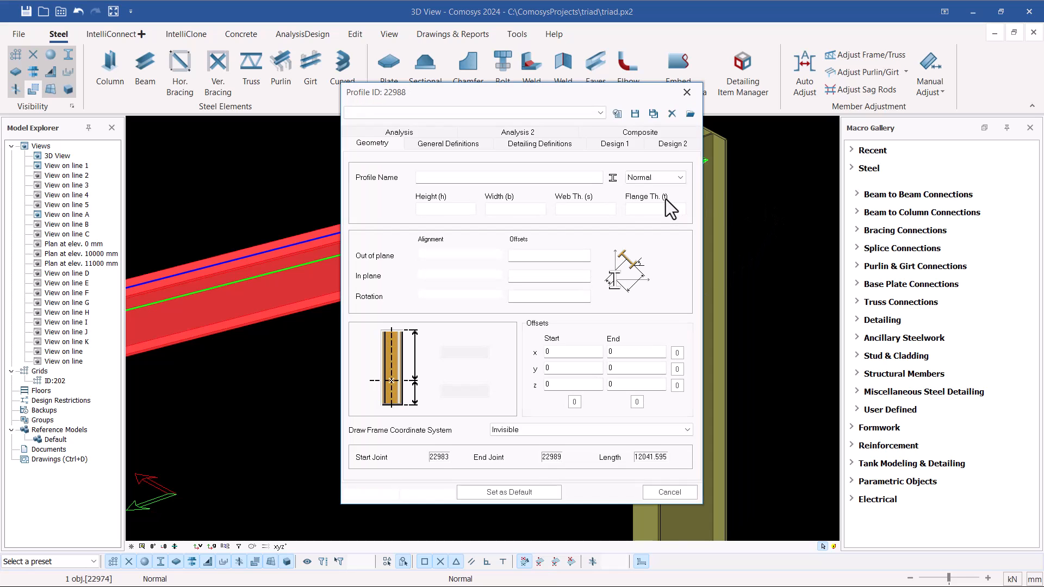
pyautogui.moveTo(500, 91); pyautogui.dragTo(713, 73)
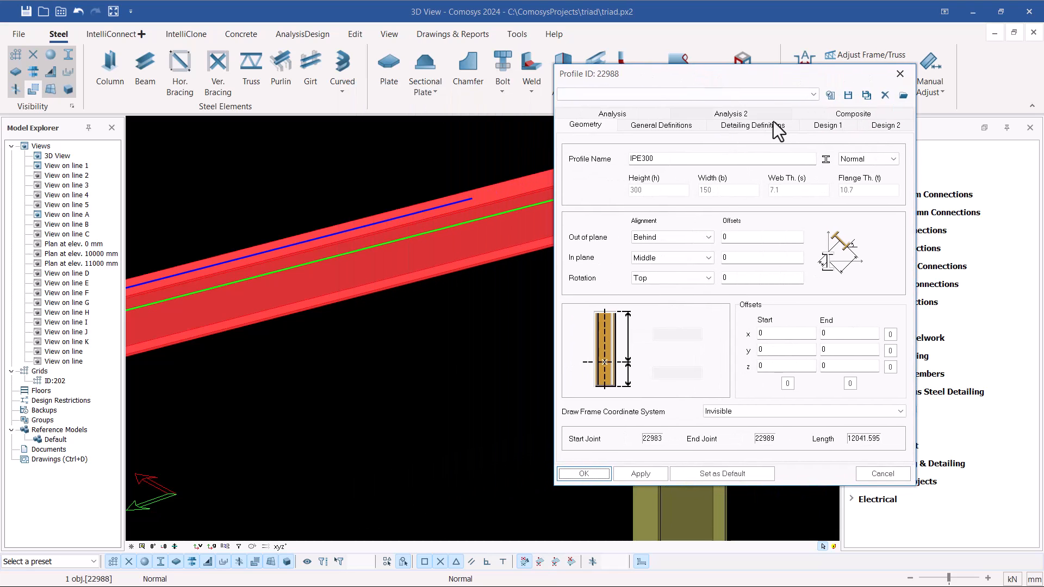
pyautogui.click(656, 159)
pyautogui.press('BackSpace')
pyautogui.write('4')
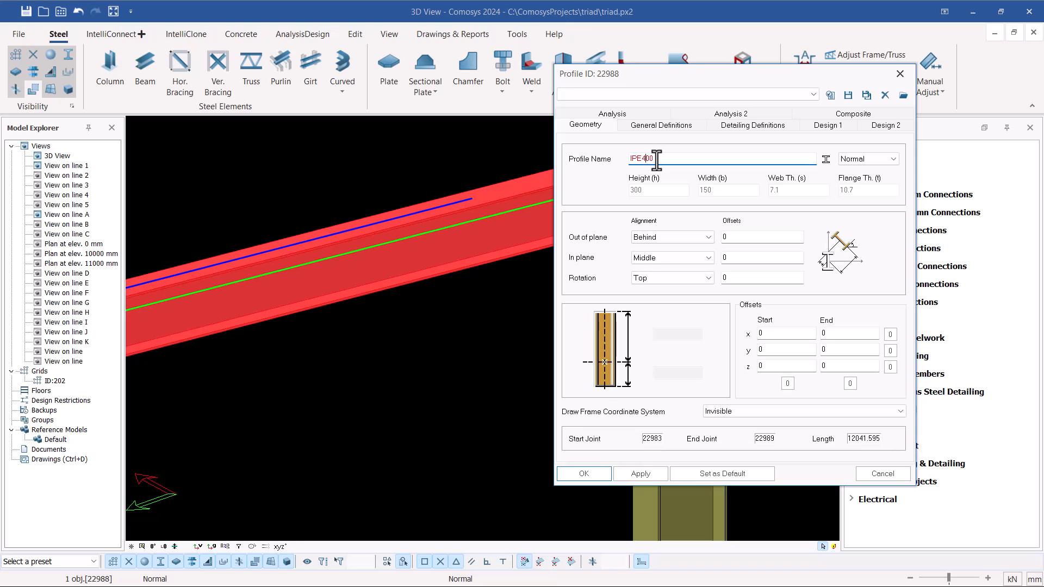
pyautogui.click(643, 474)
pyautogui.click(593, 475)
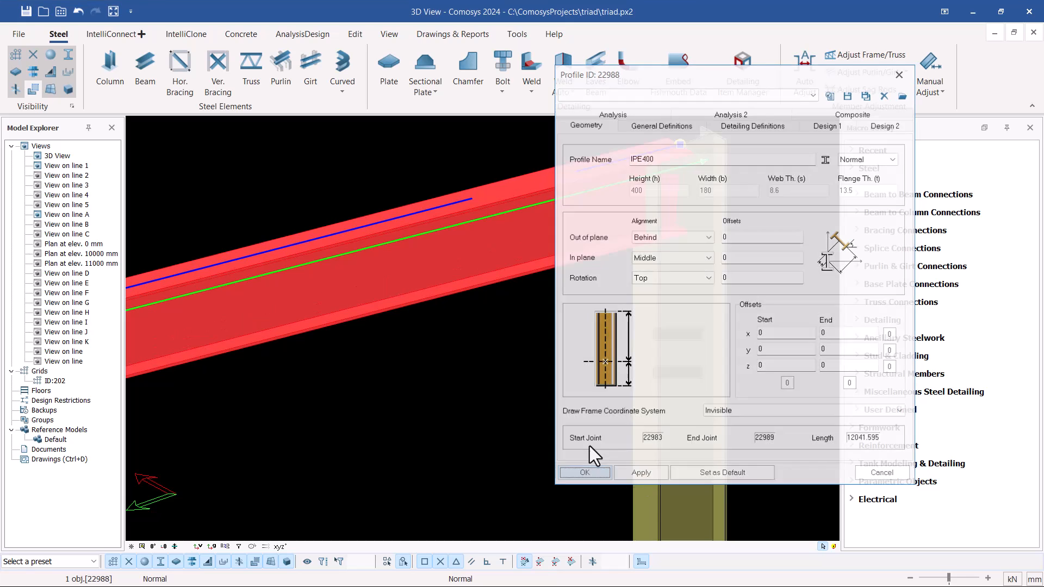
# - Mirror-copy the IPE400 rafter about the vertical plane along grid line 3, then clear the selection
pyautogui.scroll(-8, 702, 280)
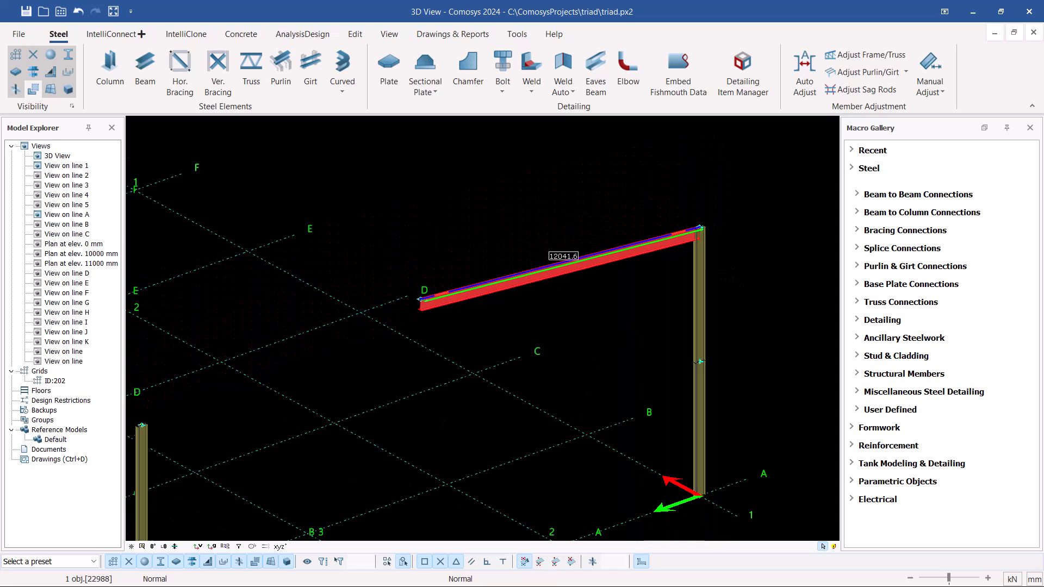
pyautogui.rightClick(560, 200)
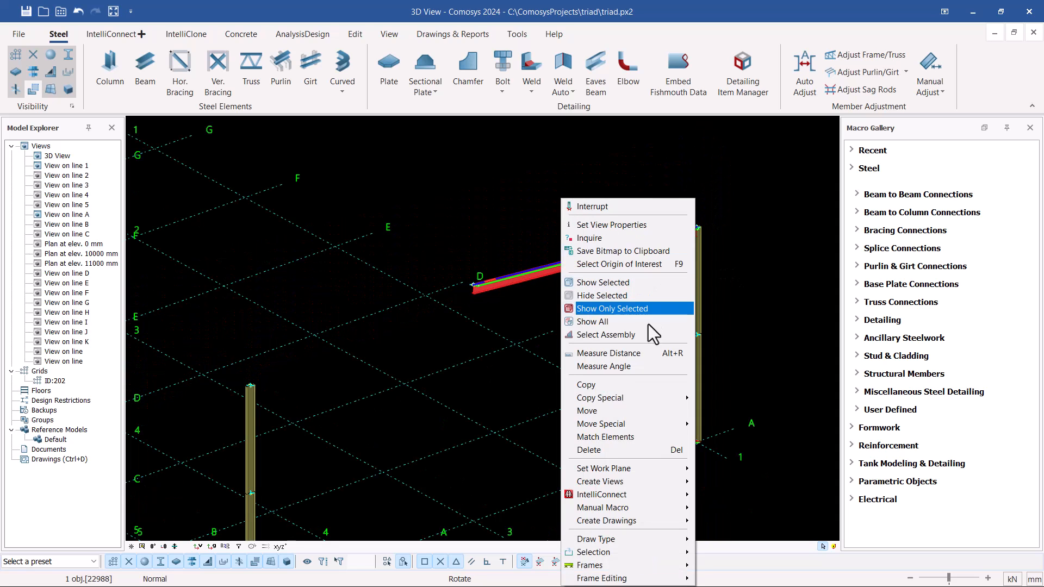
pyautogui.moveTo(626, 399)
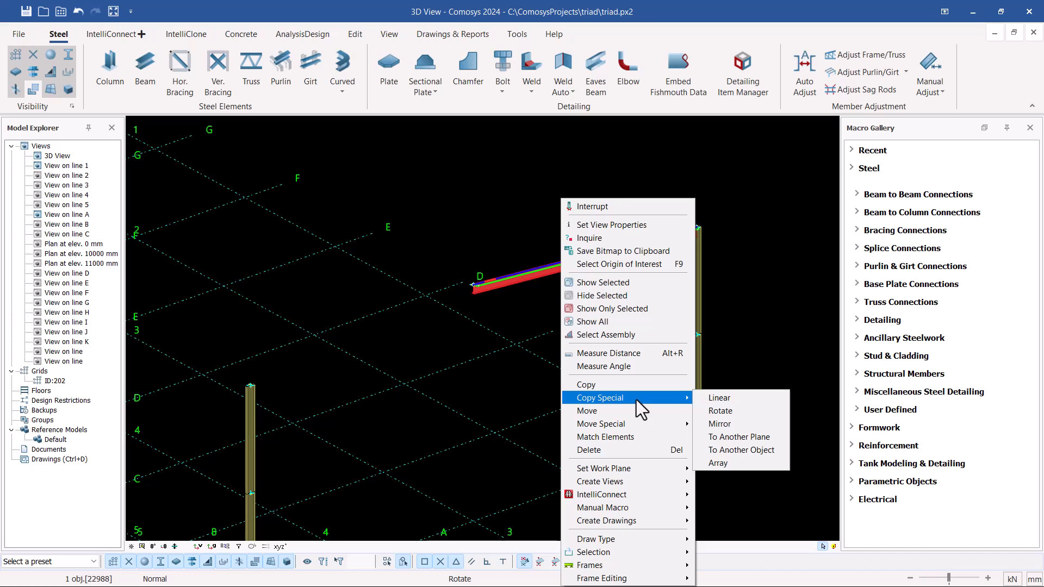
pyautogui.click(728, 424)
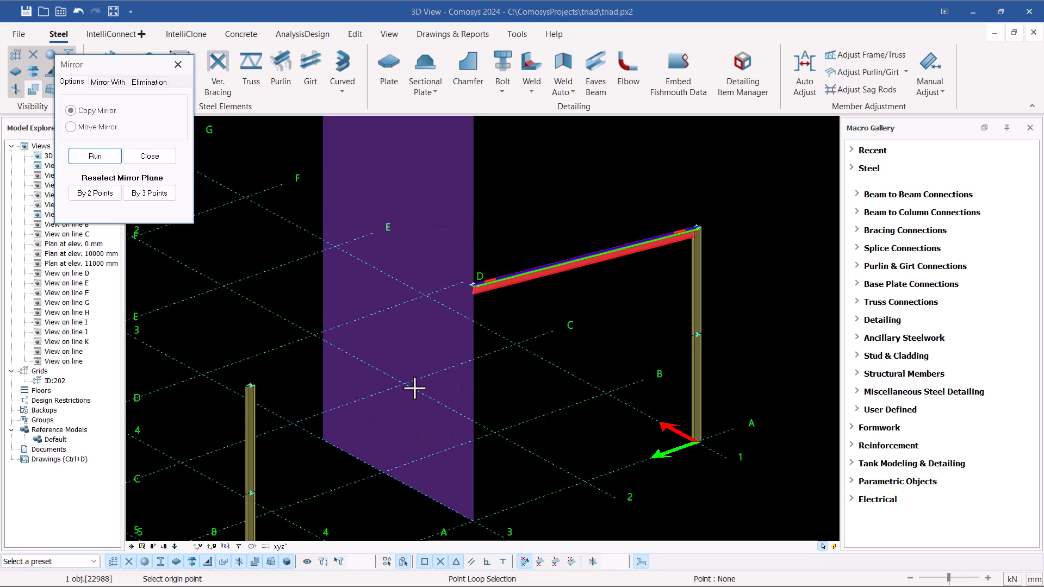
pyautogui.click(95, 156)
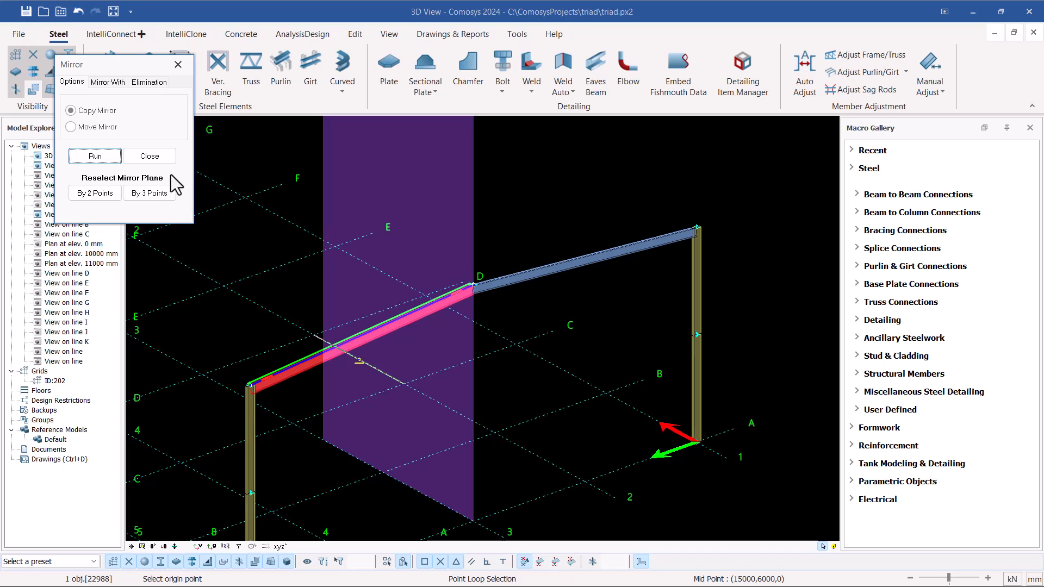
pyautogui.click(159, 158)
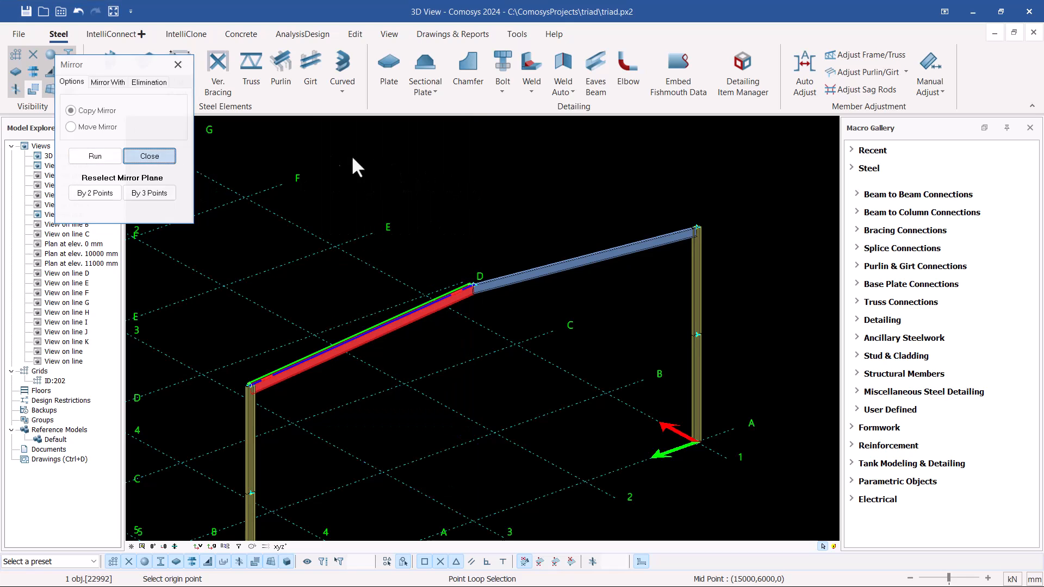
pyautogui.click(536, 185)
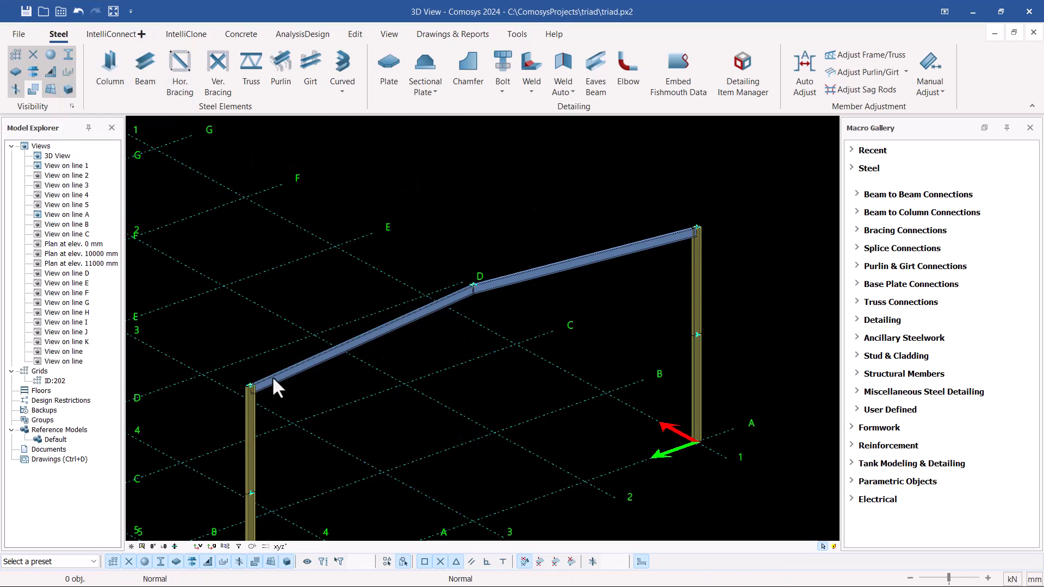
# - Examine the mirrored rafter from its joint with the column top up to the apex
pyautogui.scroll(5, 279, 375)
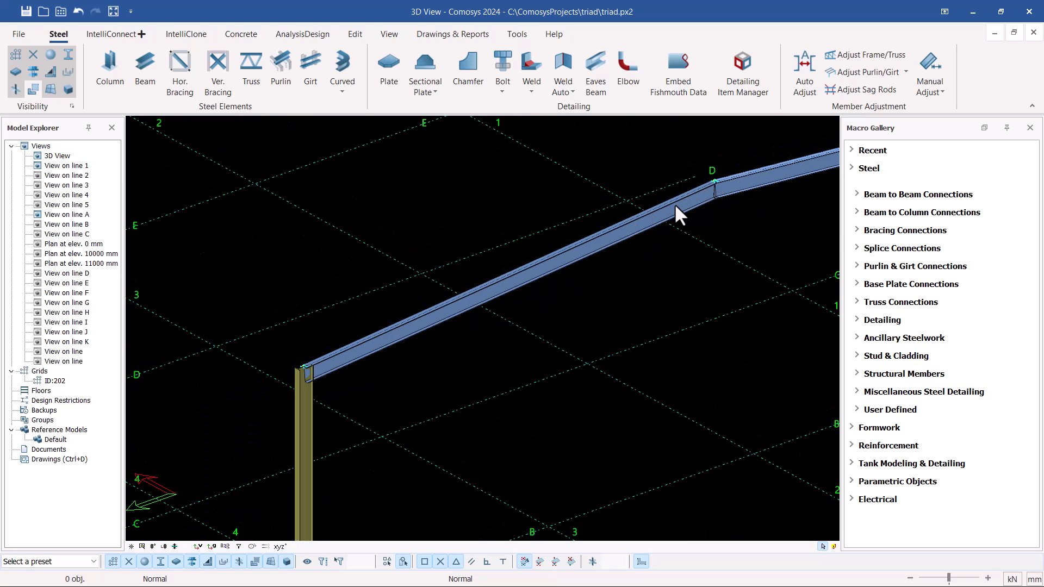
pyautogui.scroll(3, 268, 376)
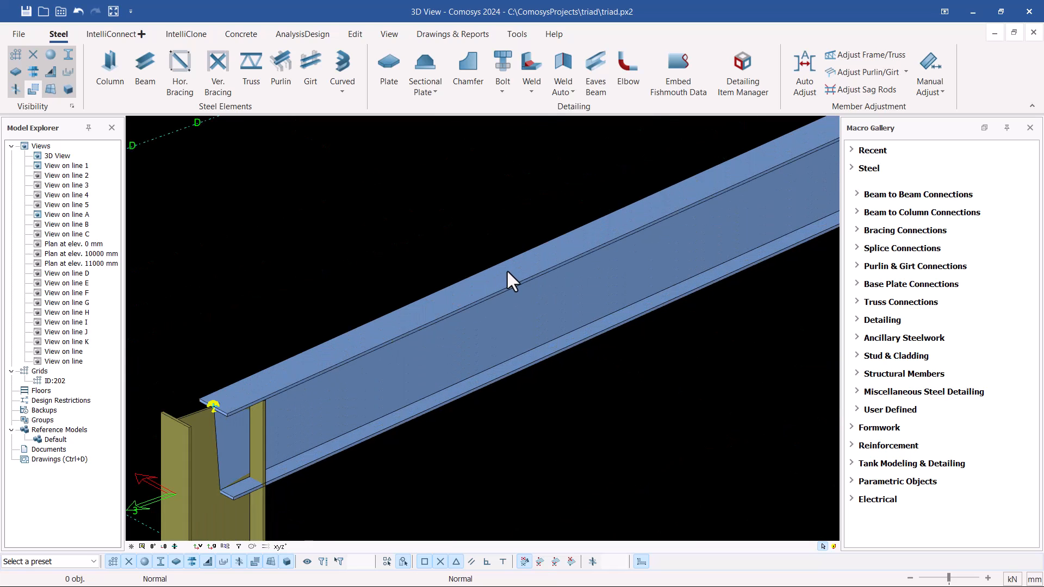
pyautogui.scroll(-5, 504, 270)
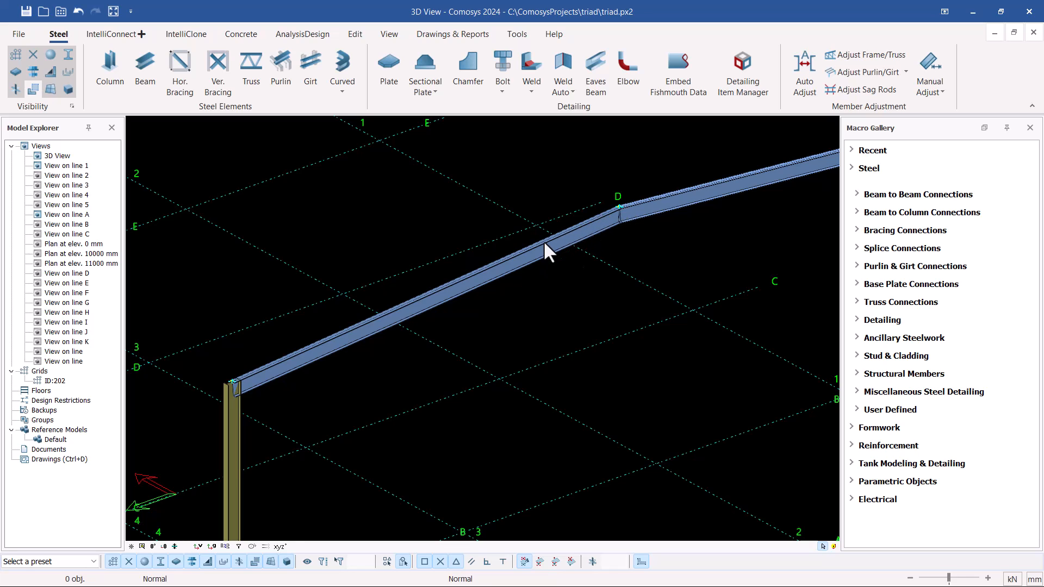
pyautogui.scroll(4, 224, 380)
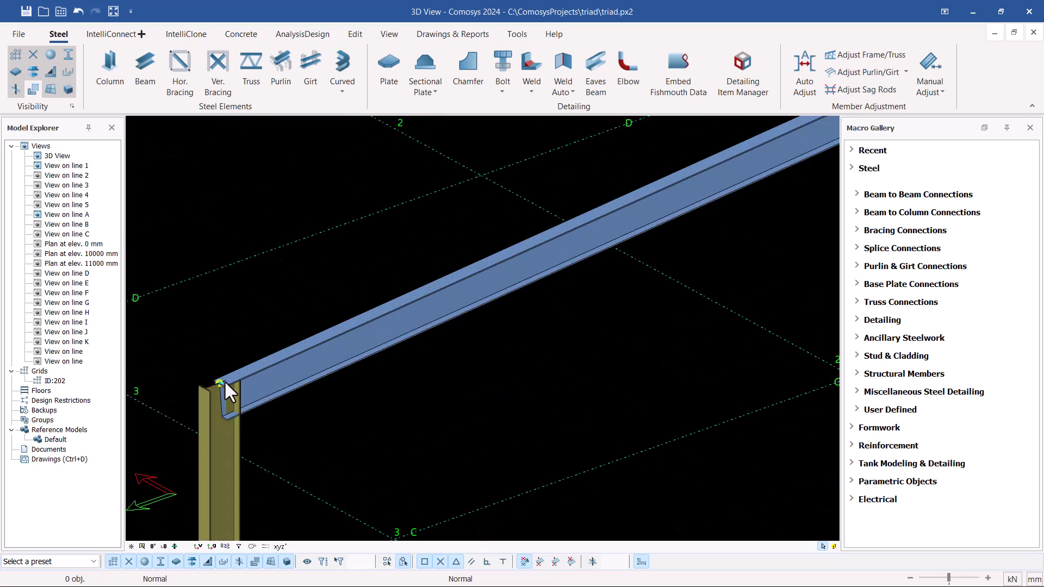
pyautogui.scroll(1, 226, 380)
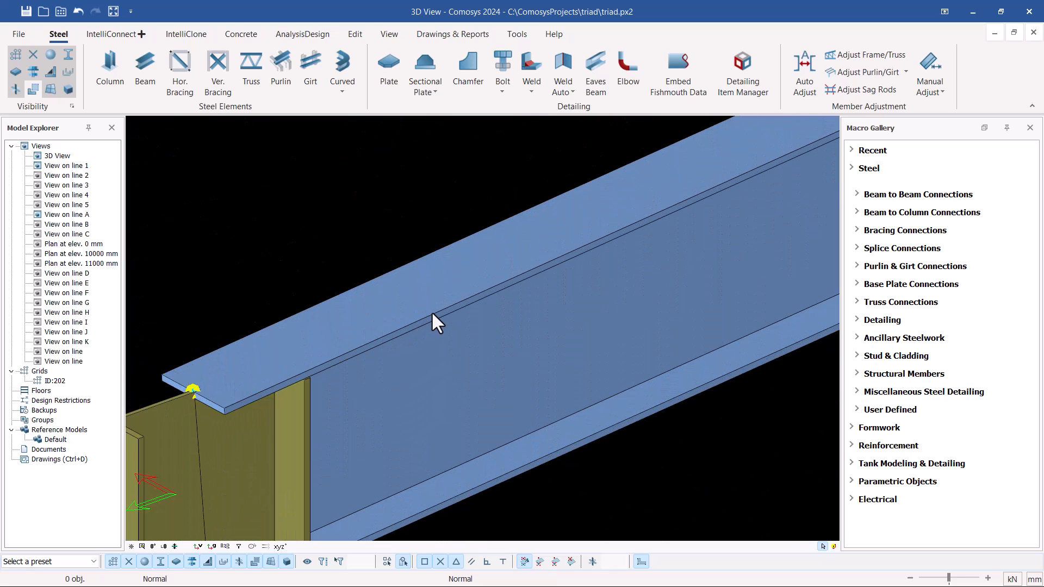
pyautogui.scroll(-5, 220, 369)
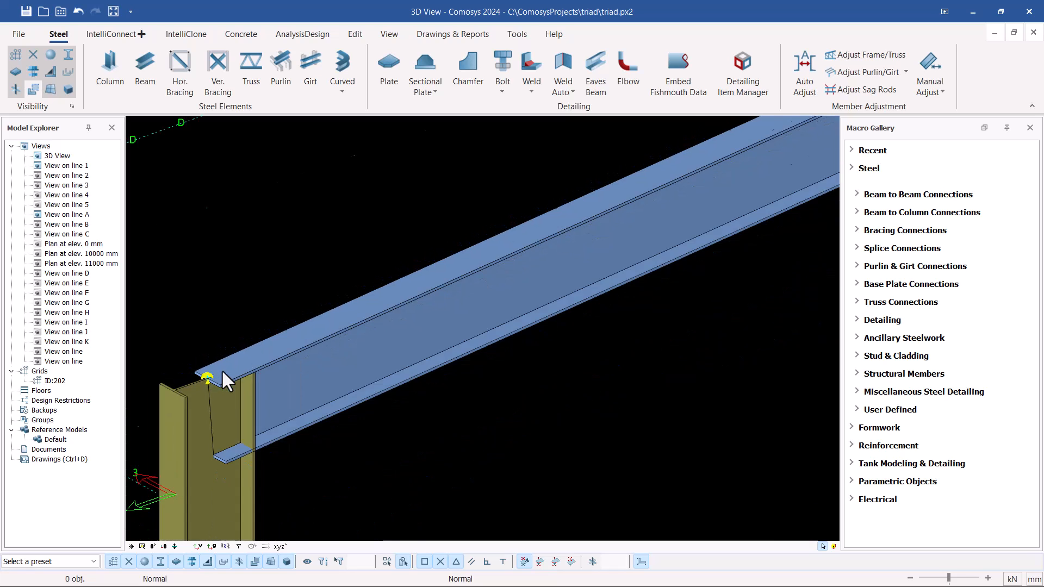
pyautogui.scroll(-2, 236, 367)
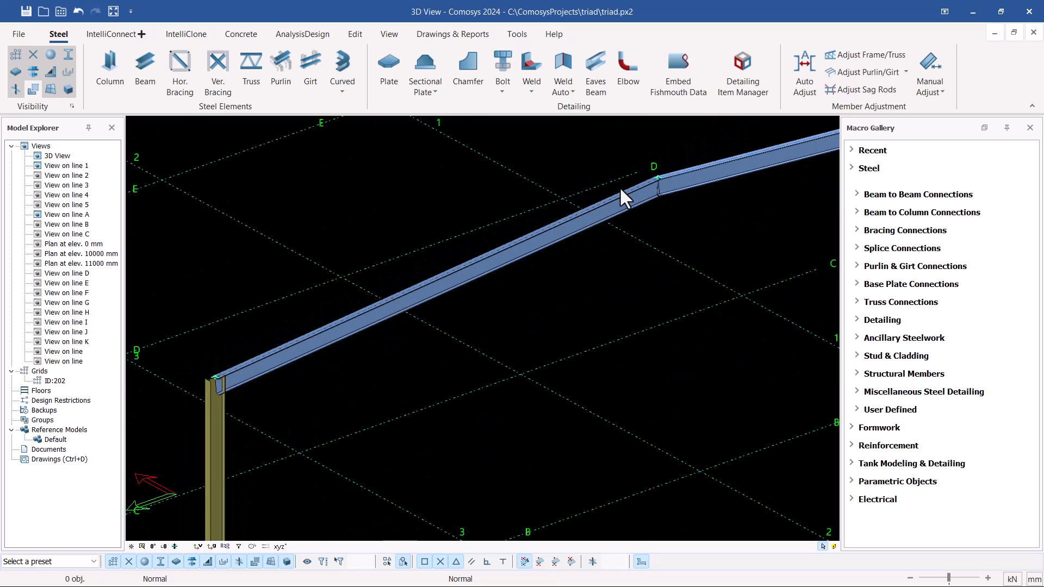